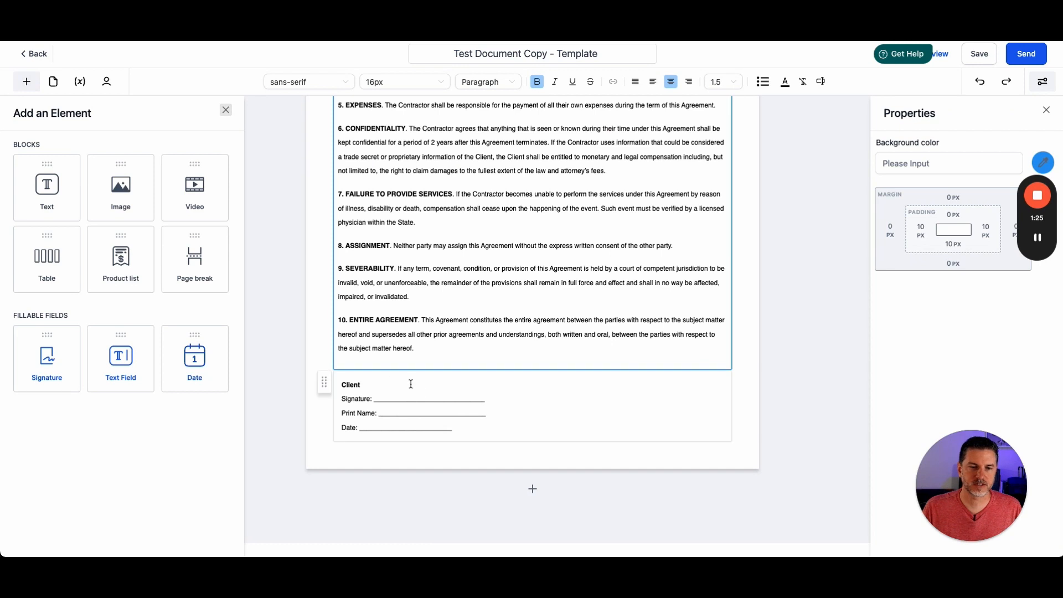
- Insert blank lines before the Print Name and Date lines in the client signature block
left_click(507, 408)
left_click(386, 396)
left_click(602, 416)
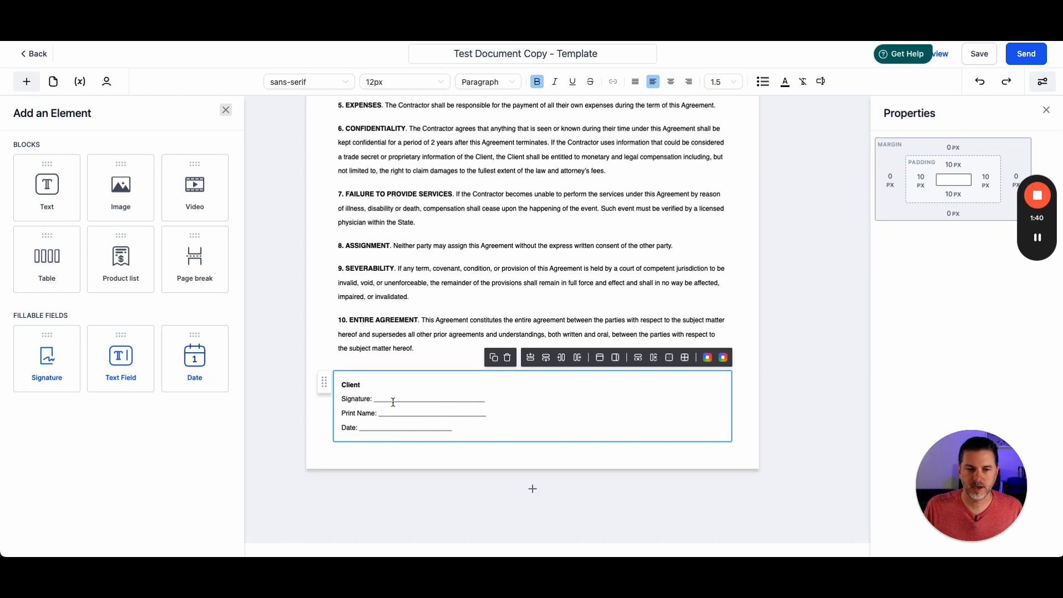
left_click(460, 255)
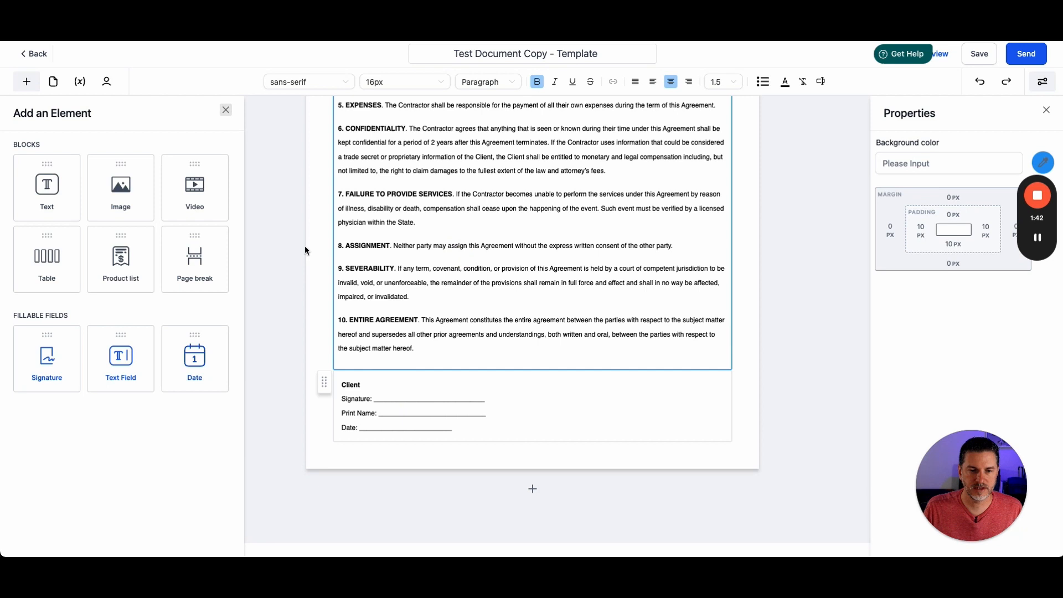
left_click(225, 110)
left_click(391, 409)
left_click(341, 413)
key("Return")
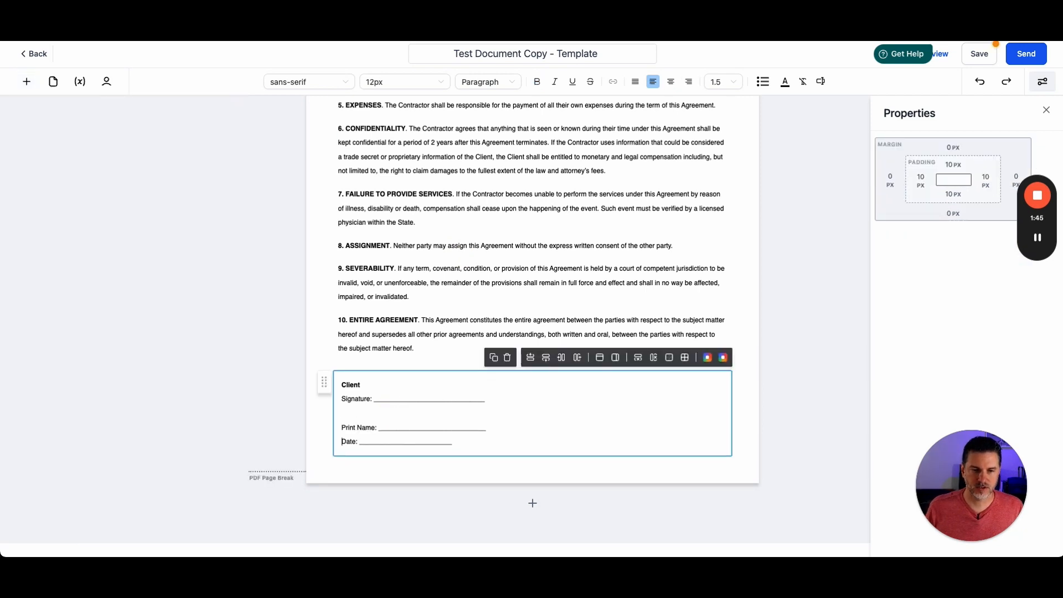
left_click(341, 427)
key("Return")
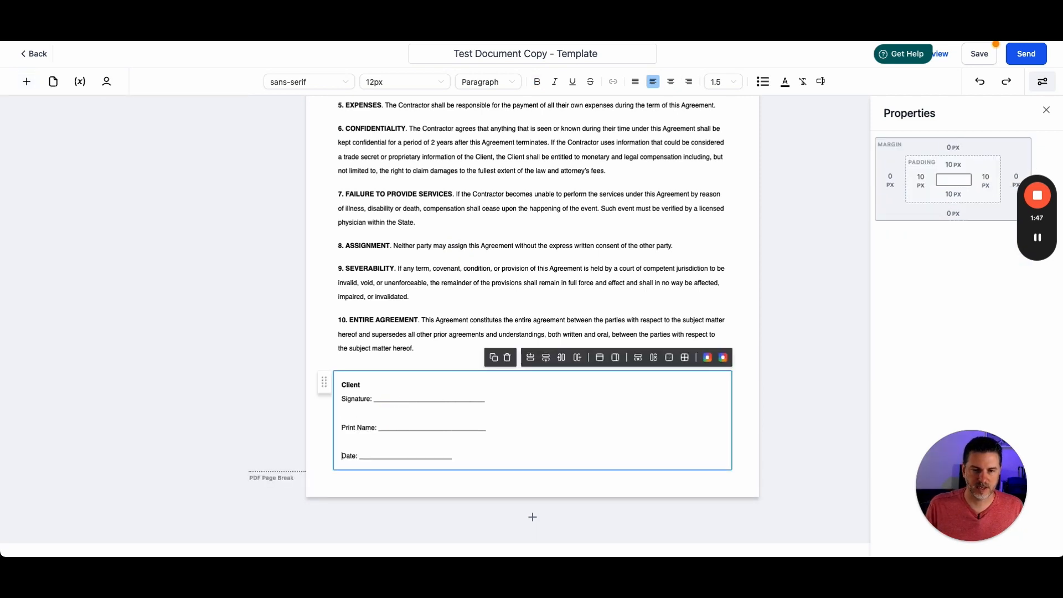
- Add a Signature field onto the client's Signature line
left_click(26, 83)
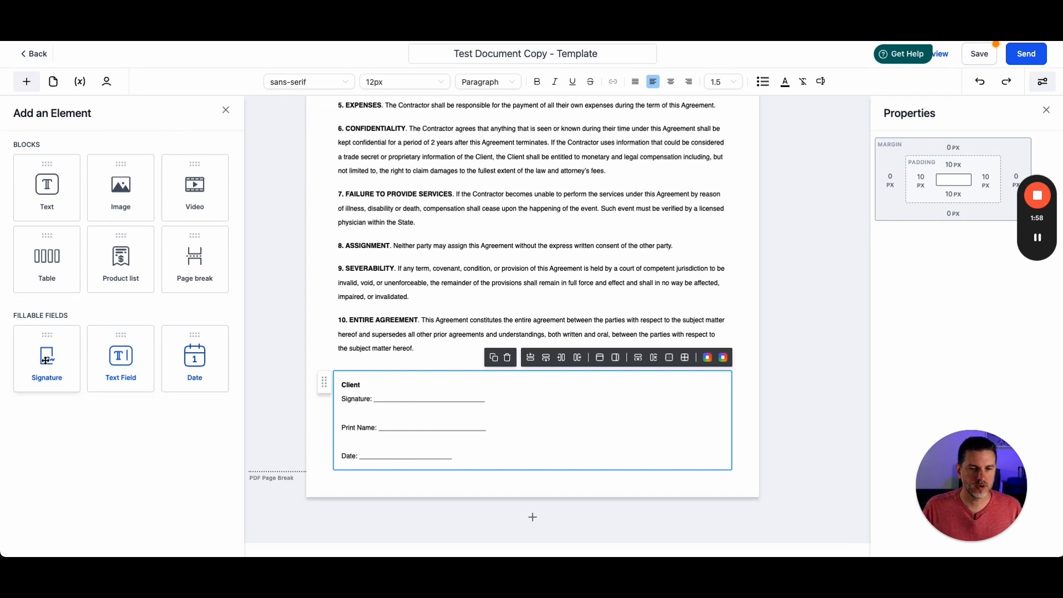
mouse_move(40, 362)
left_mouse_down()
mouse_move(273, 368)
mouse_move(414, 392)
left_mouse_up()
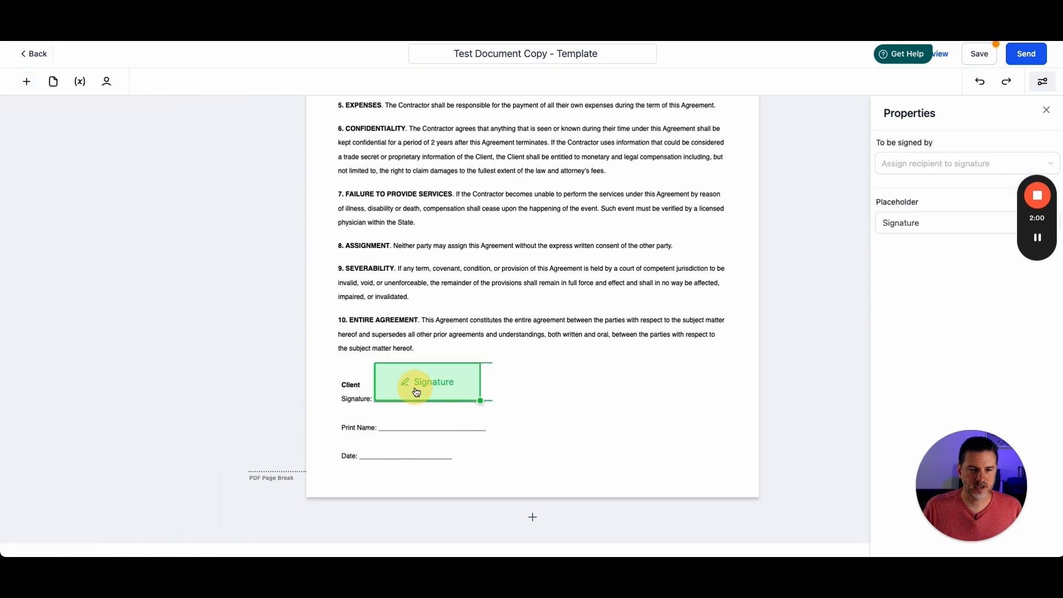
- Add a Text Field on the Print Name line with the placeholder Type Your Name
left_click(39, 84)
left_click_drag(120, 359, 416, 426)
left_click_drag(947, 243, 781, 221)
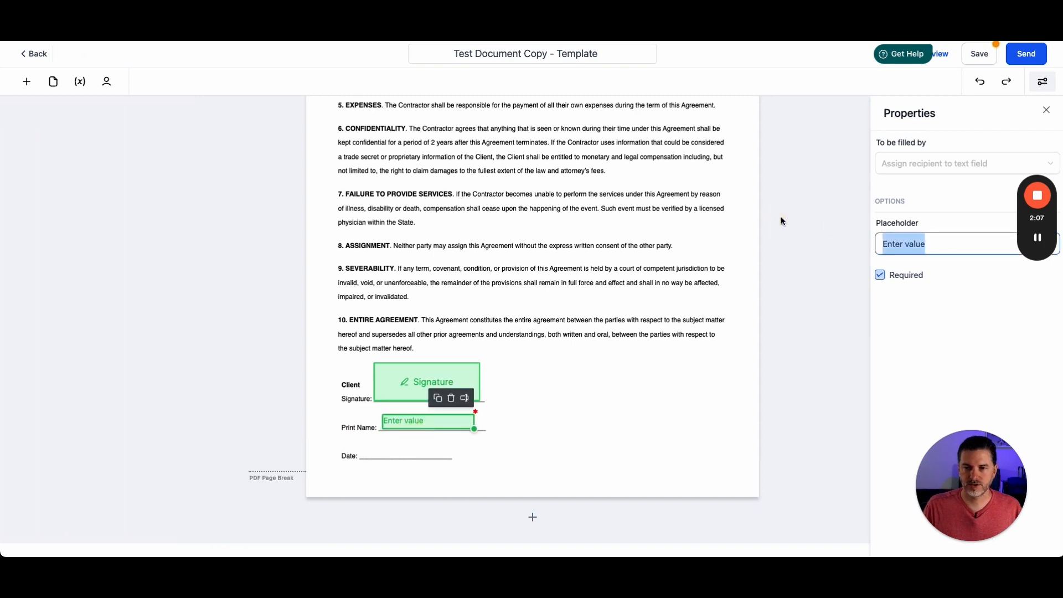
type("Type Your Name")
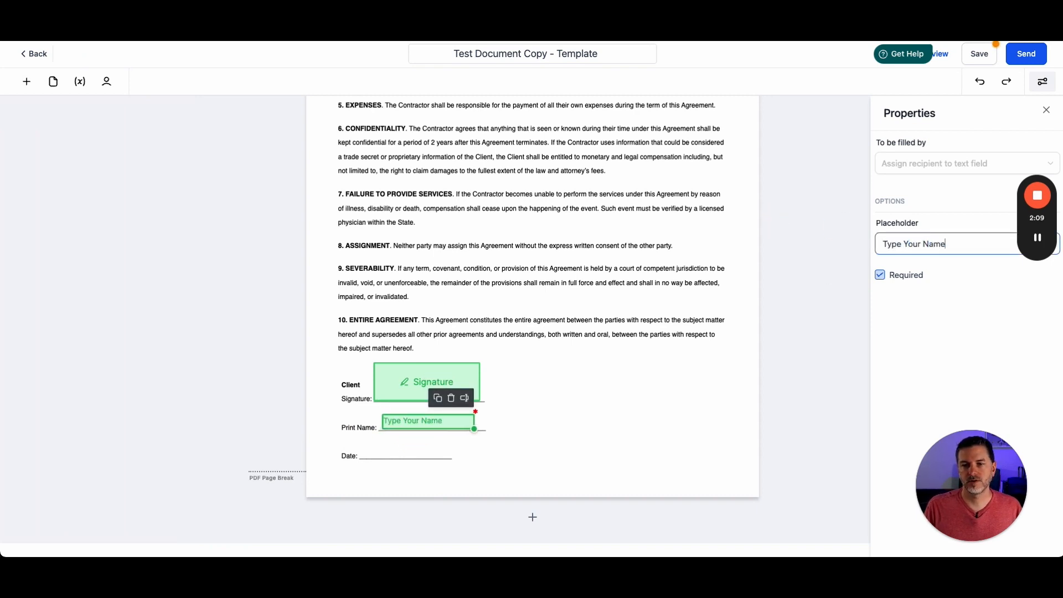
- Add a Date field onto the client's Date line
left_click(26, 82)
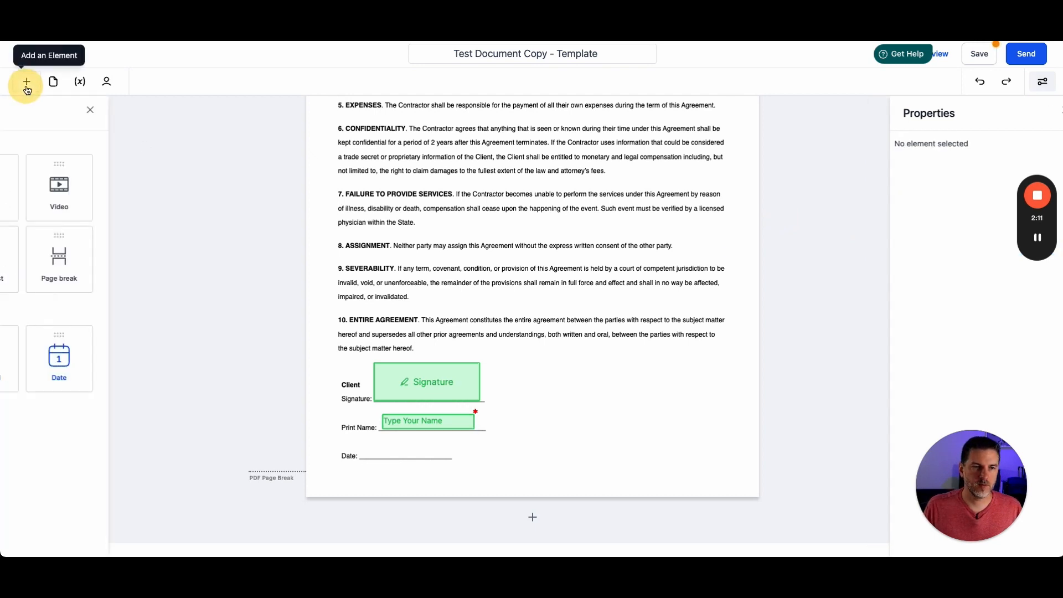
left_click_drag(190, 364, 451, 468)
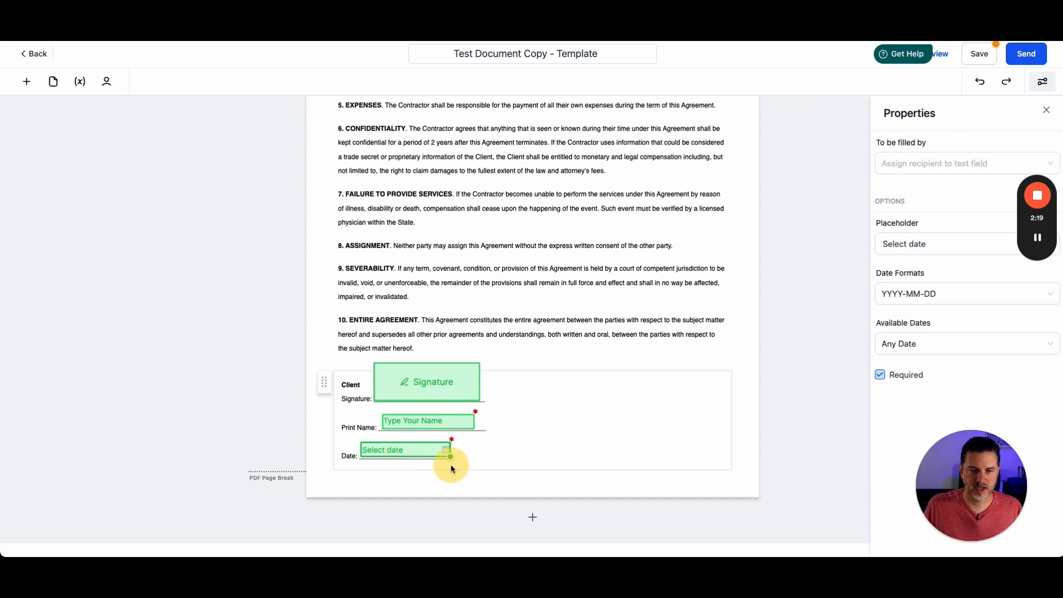
- Widen the name field and the signature box so they line up with their lines
left_click(474, 426)
mouse_move(474, 428)
left_mouse_down()
mouse_move(675, 439)
mouse_move(541, 418)
mouse_move(487, 418)
mouse_move(486, 428)
mouse_move(484, 391)
mouse_move(461, 386)
left_mouse_up()
left_click(442, 379)
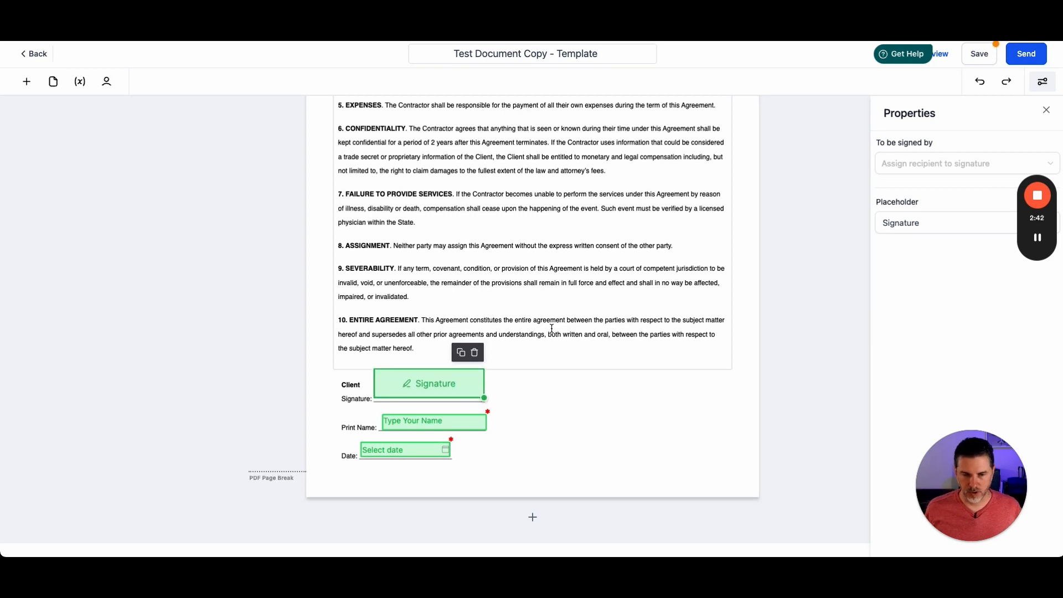
- Nudge the signature field up and down until it sits on the Signature line
key("Down")
key("Down")
key("Down")
key("Down")
key("Up")
key("Down")
key("Up")
key("Up")
key("Up")
key("Up")
key("Up")
key("Up")
key("Up")
key("Up")
key("Up")
key("Up")
key("Up")
key("Up")
key("Up")
key("Up")
key("Up")
key("Up")
key("Up")
key("Up")
key("Up")
key("Up")
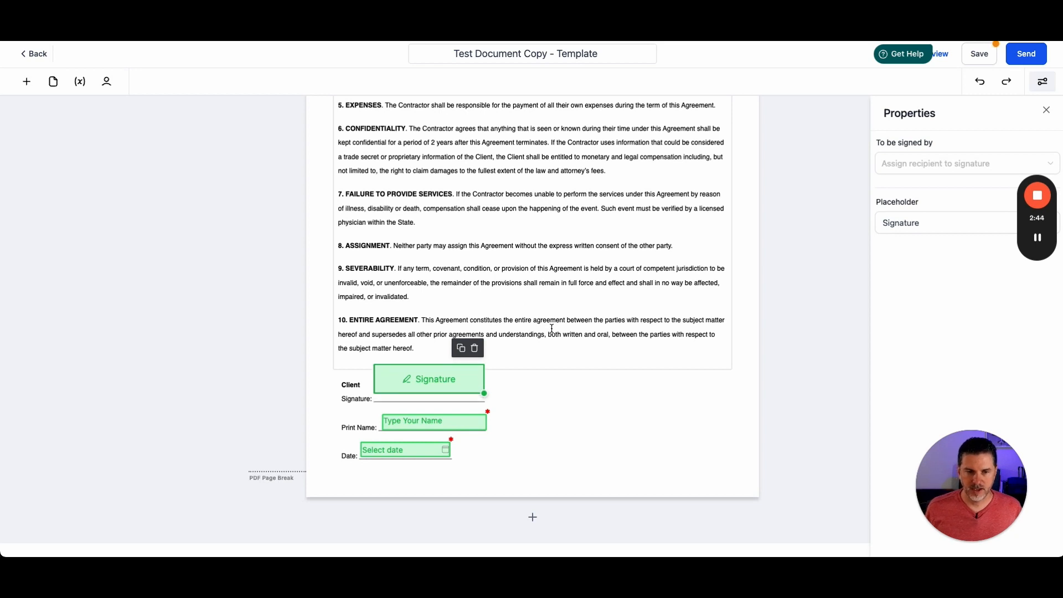
key("Down")
key("Down")
key("Down")
key("Down")
key("Up")
key("Up")
key("Up")
key("Up")
key("Up")
key("Up")
key("Up")
key("Up")
key("Up")
key("Up")
key("Up")
key("Up")
key("Up")
key("Up")
key("Up")
key("Up")
key("Up")
key("Up")
key("Up")
key("Up")
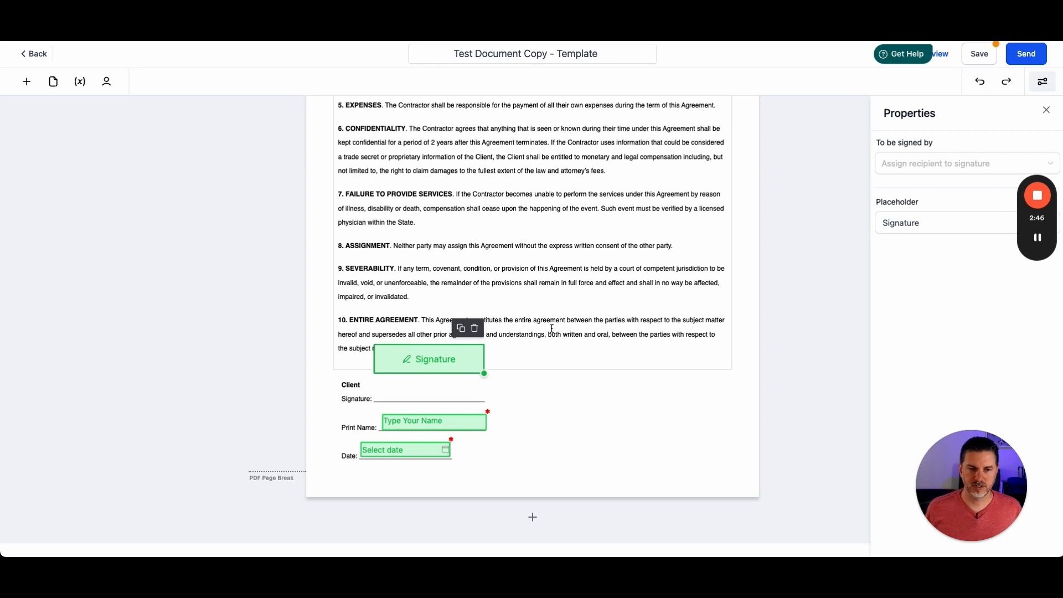
key("Down")
key("Down")
key("Down")
key("Down")
key("Down")
key("Down")
key("Down")
key("Down")
key("Down")
key("Down")
key("Down")
key("Down")
key("Down")
key("Down")
key("Down")
key("Down")
key("Down")
key("Down")
key("Down")
key("Down")
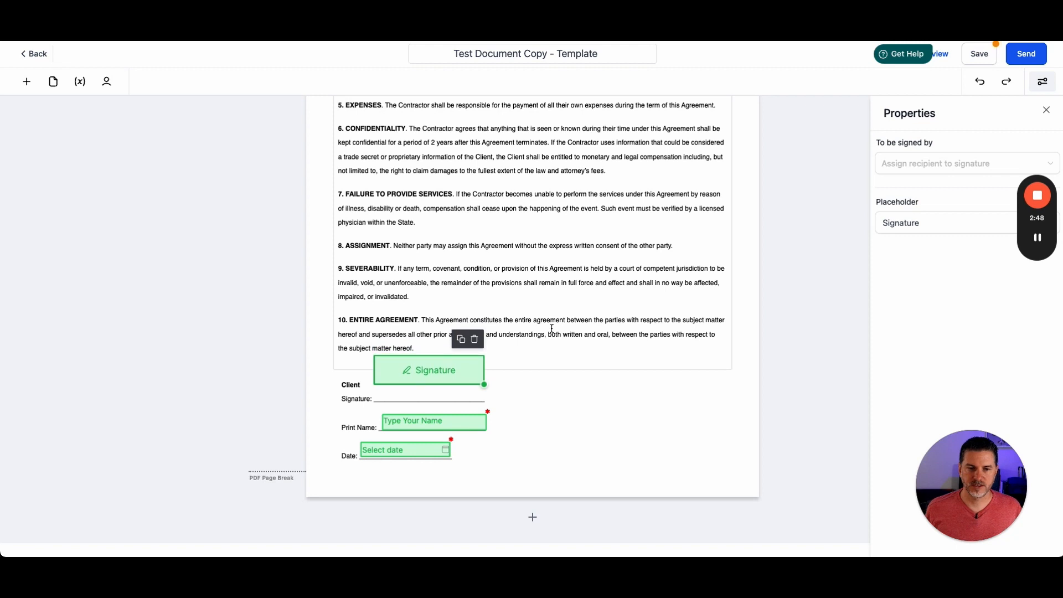
key("Down")
key("Down")
key("Down")
key("Down")
key("Down")
key("Down")
key("Down")
key("Down")
key("Down")
key("Down")
key("Down")
key("Down")
key("Down")
key("Down")
key("Down")
key("Down")
key("Down")
key("Down")
key("Down")
key("Down")
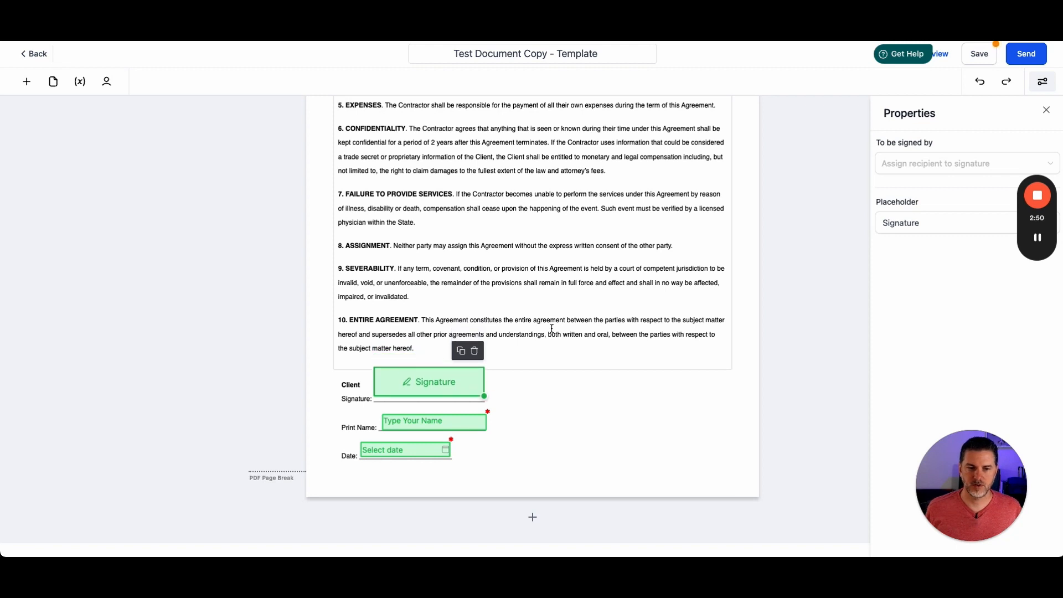
key("Down")
key("Down")
key("Down")
key("Down")
key("Down")
key("Down")
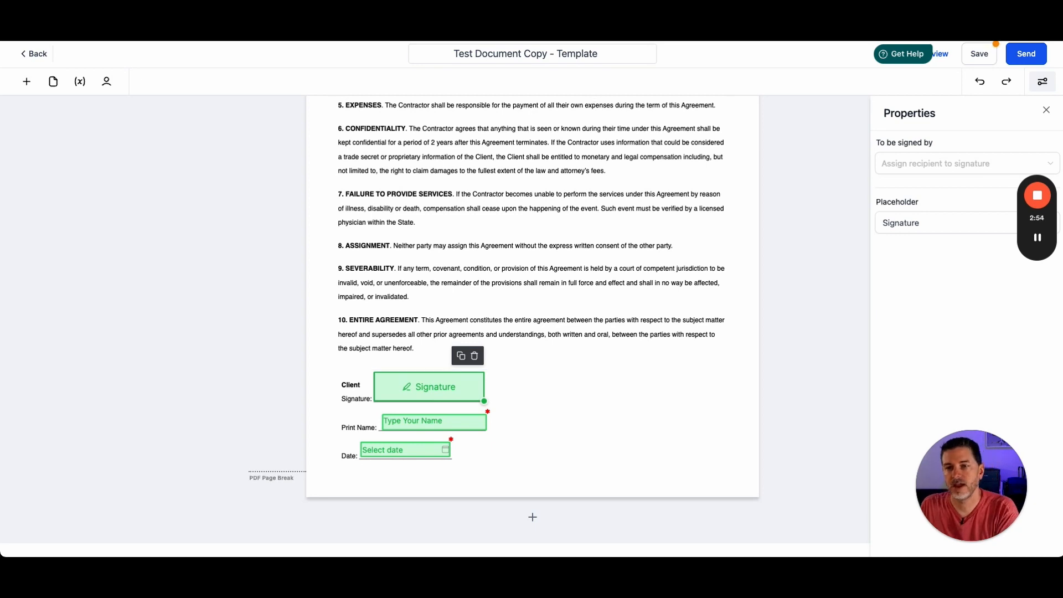
- Save the document and dismiss the notification
left_click(994, 54)
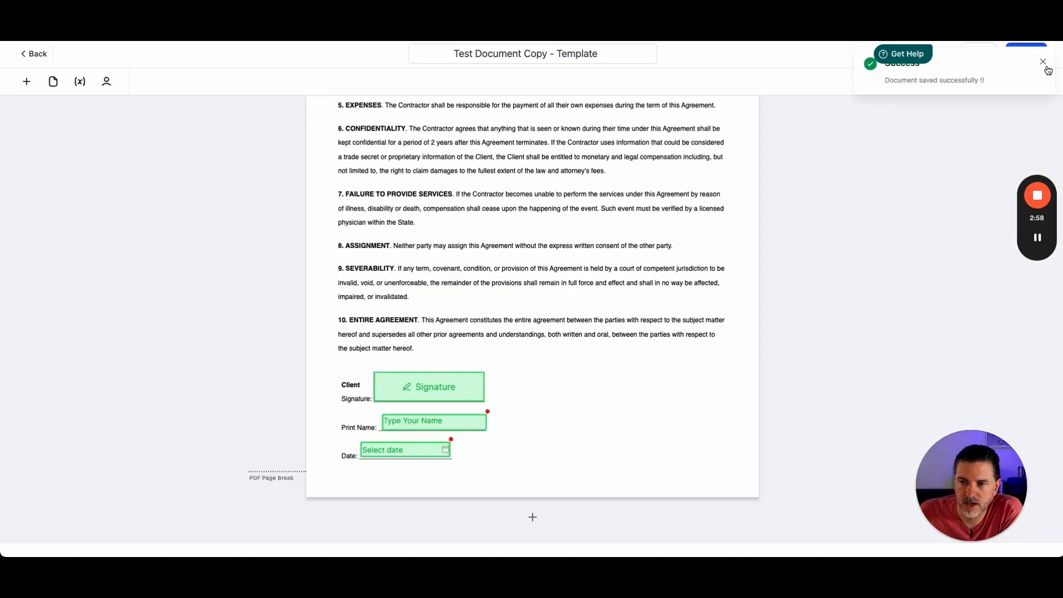
left_click(1043, 63)
- Try to send the document
left_click(1027, 53)
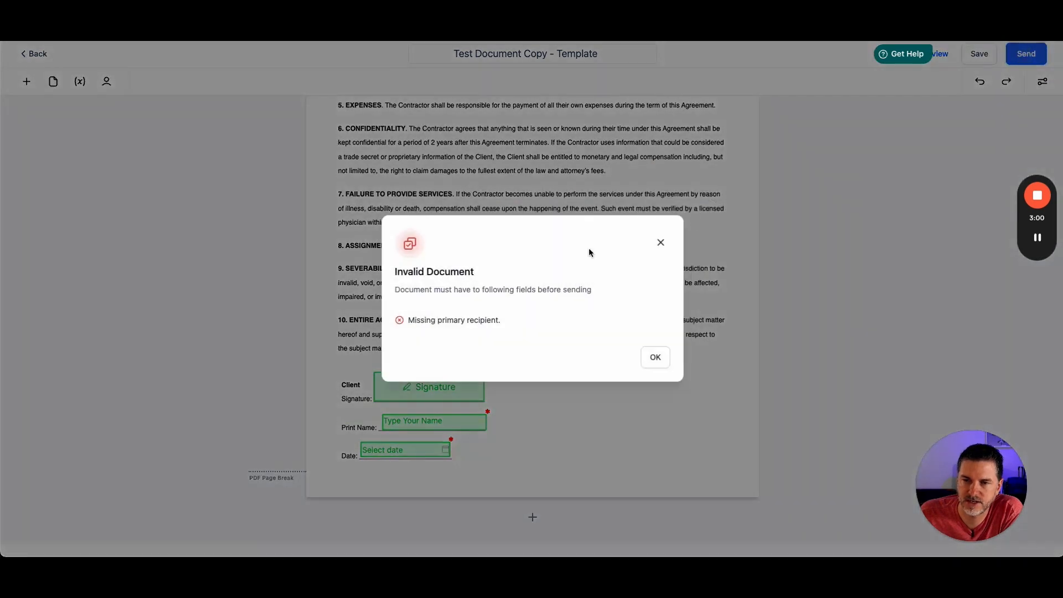
left_click(660, 242)
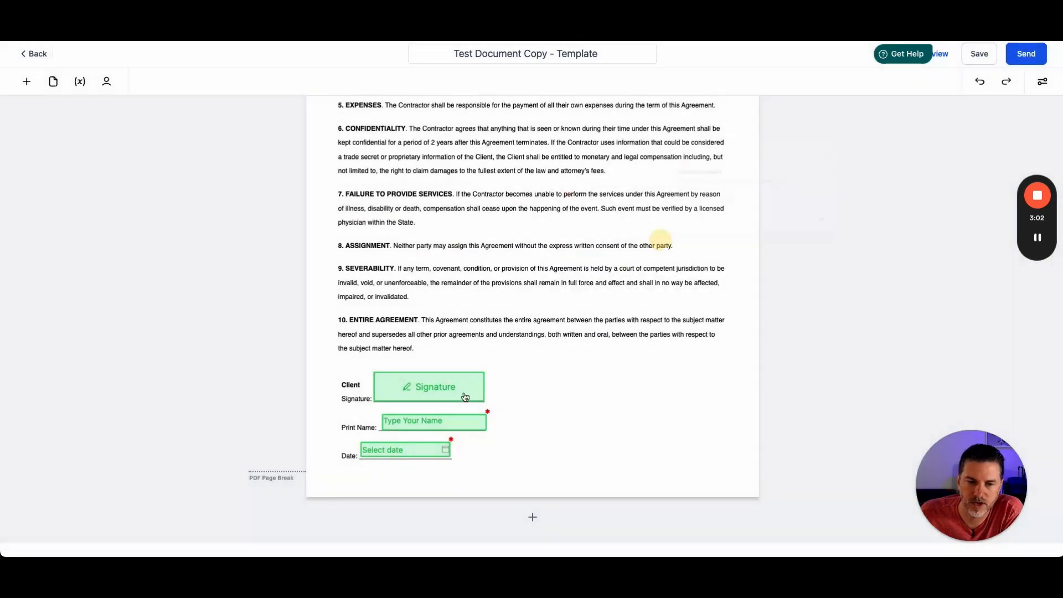
- Set a contact as the Primary Client recipient for the document
left_click(437, 390)
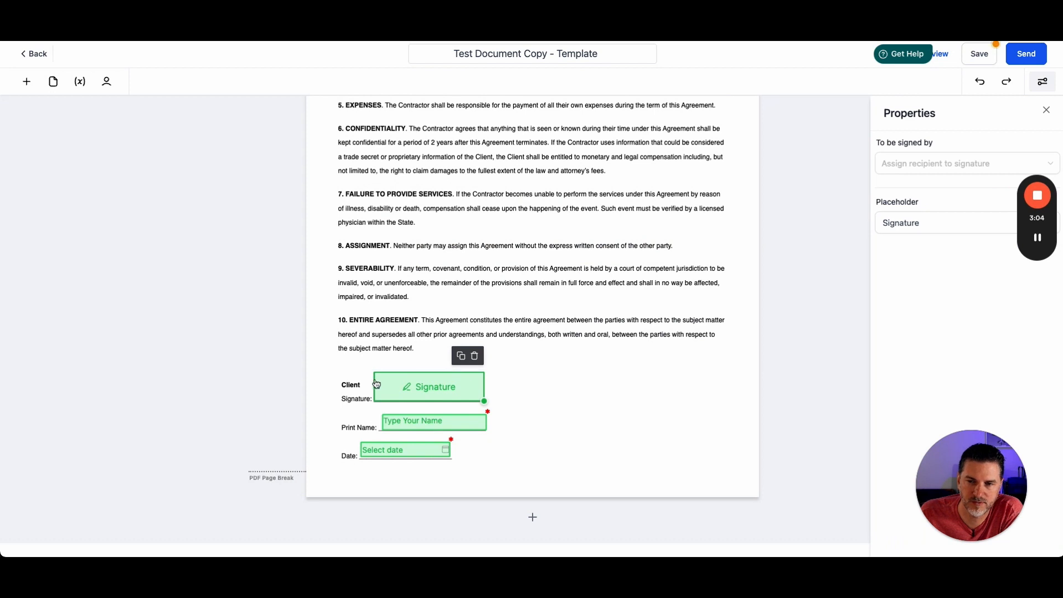
left_click(107, 82)
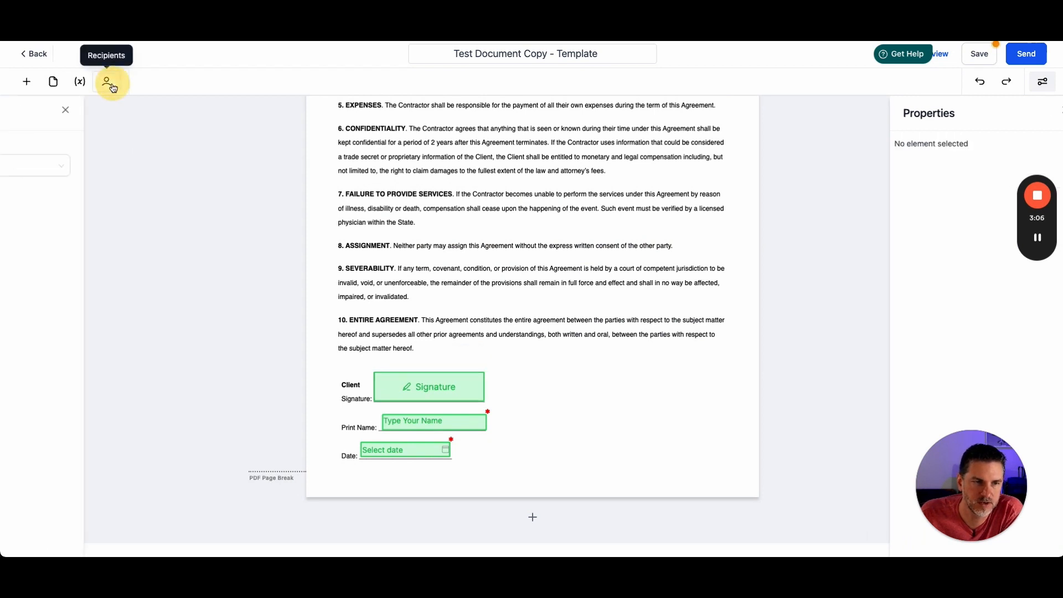
left_click(127, 170)
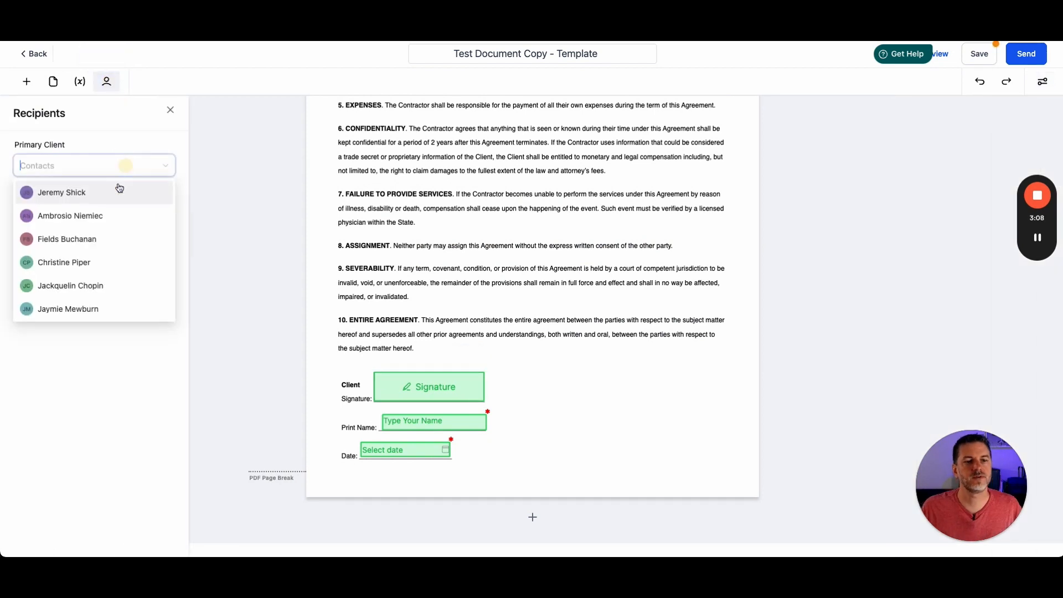
left_click(76, 197)
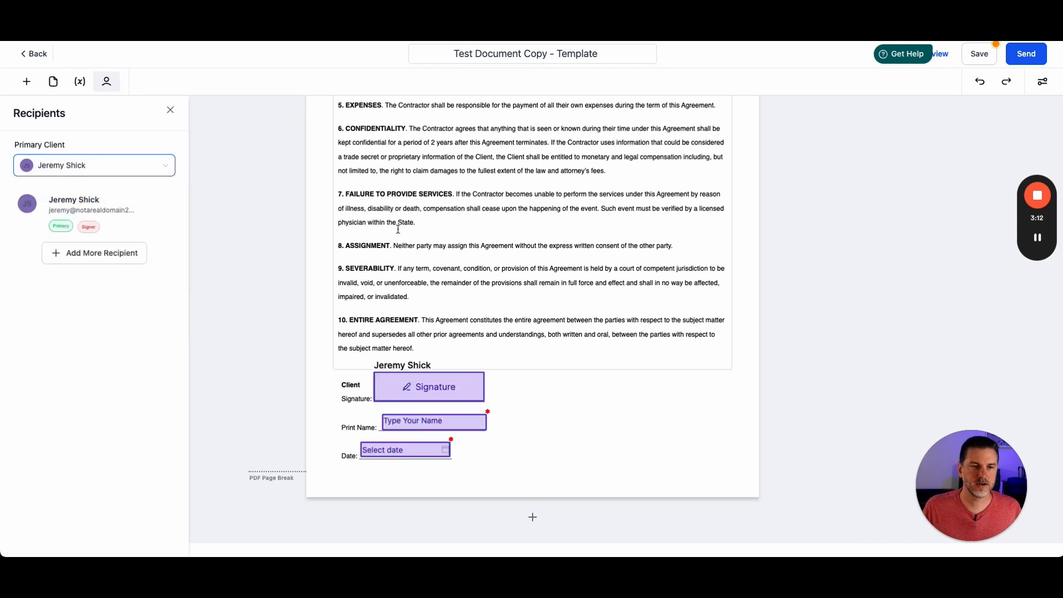
- Review the signature and date fields' recipient assignment and save the document
left_click(397, 229)
scroll(397, 229, "down", 1)
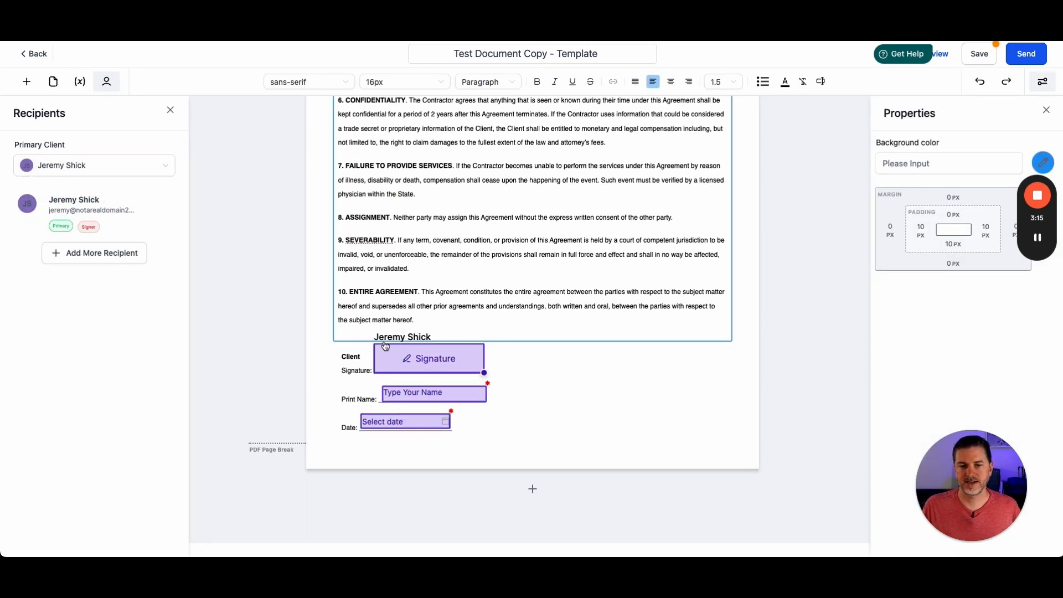
left_click(433, 393)
left_click(404, 422)
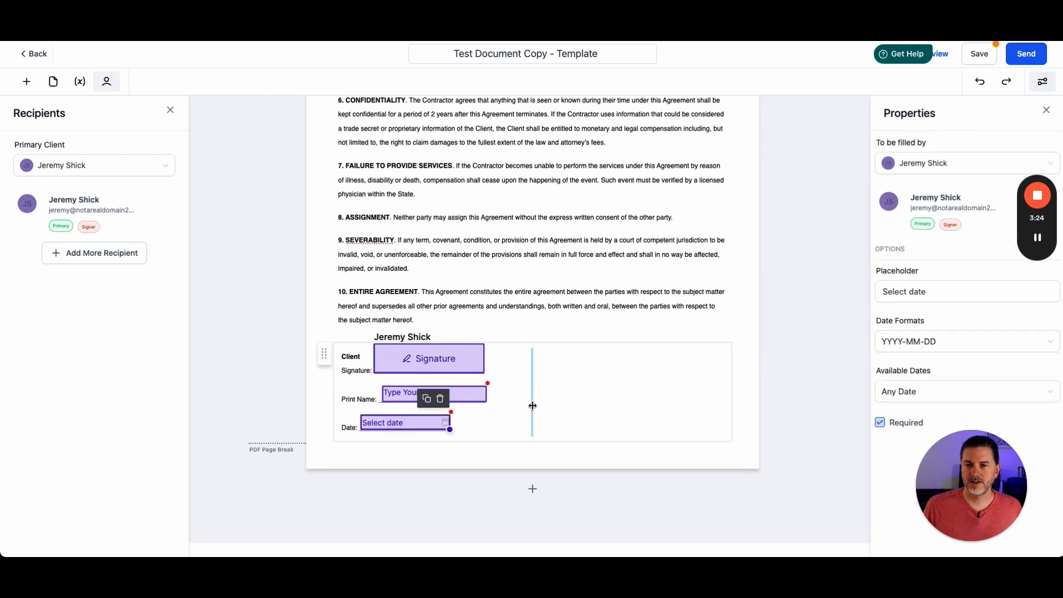
left_click(982, 60)
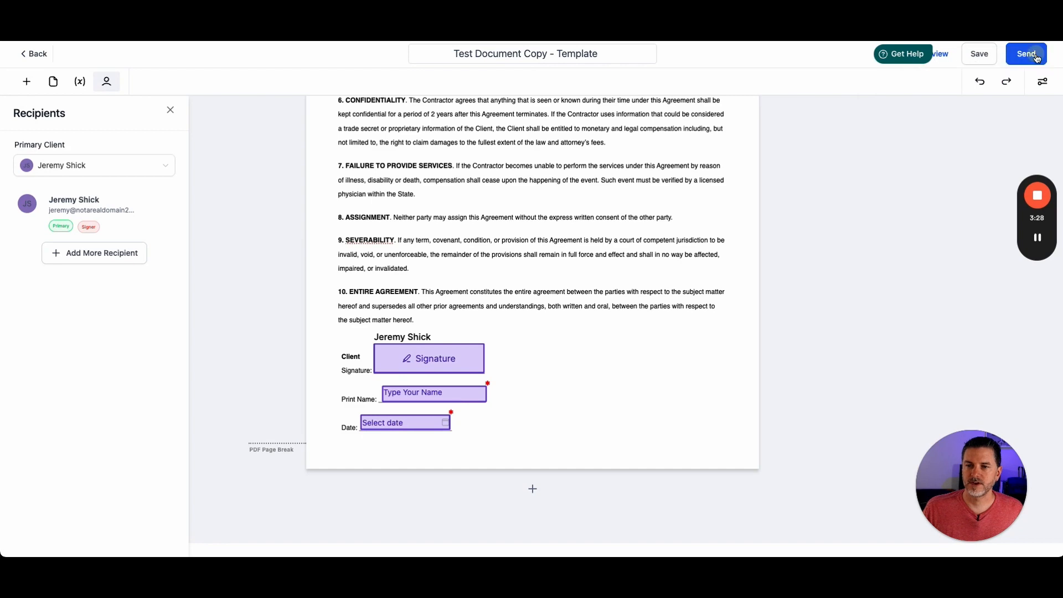
- Send the document by sharing via link and generate the recipient links
left_click(1037, 58)
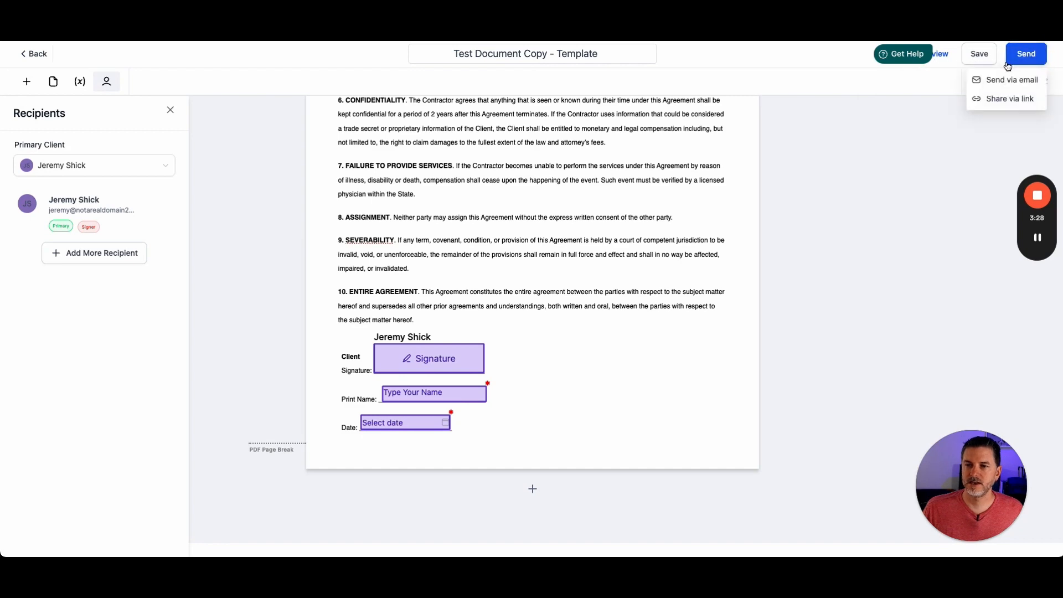
left_click(1026, 100)
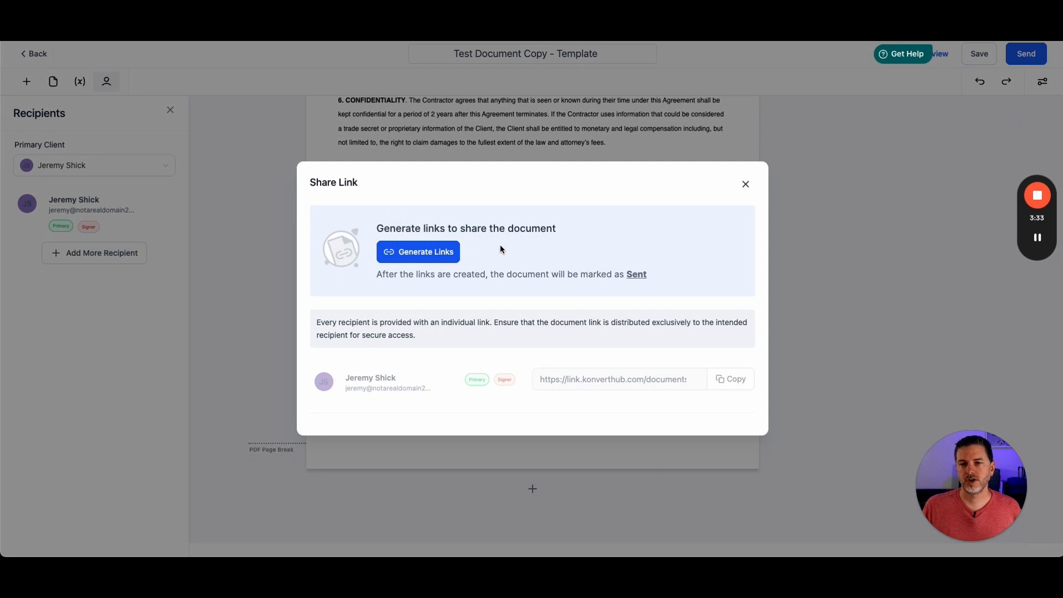
left_click(426, 253)
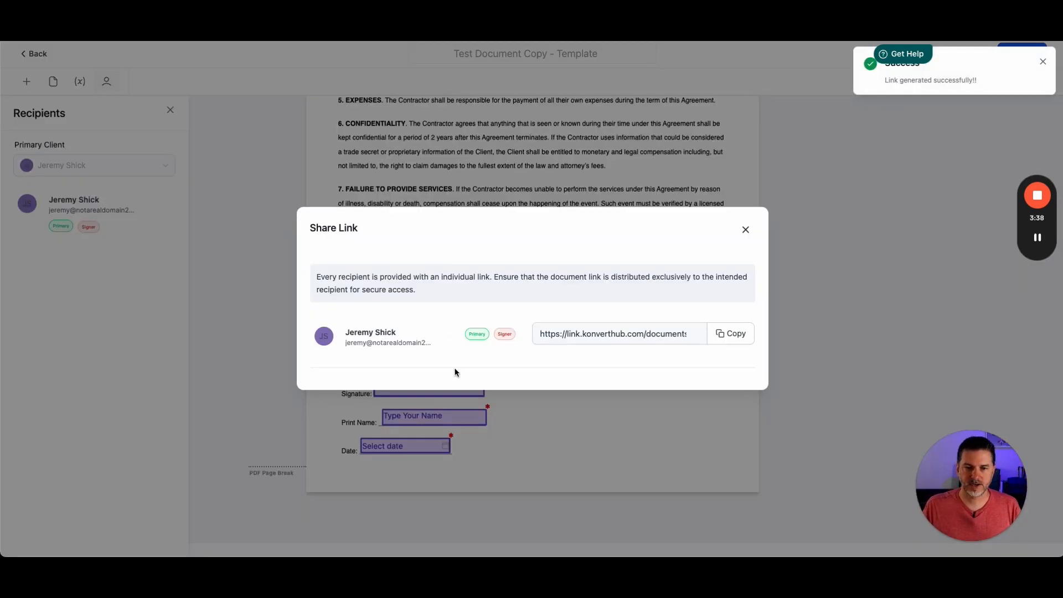
- Copy the recipient link and open it in a new incognito browser window
left_click(731, 335)
key("super+shift+n")
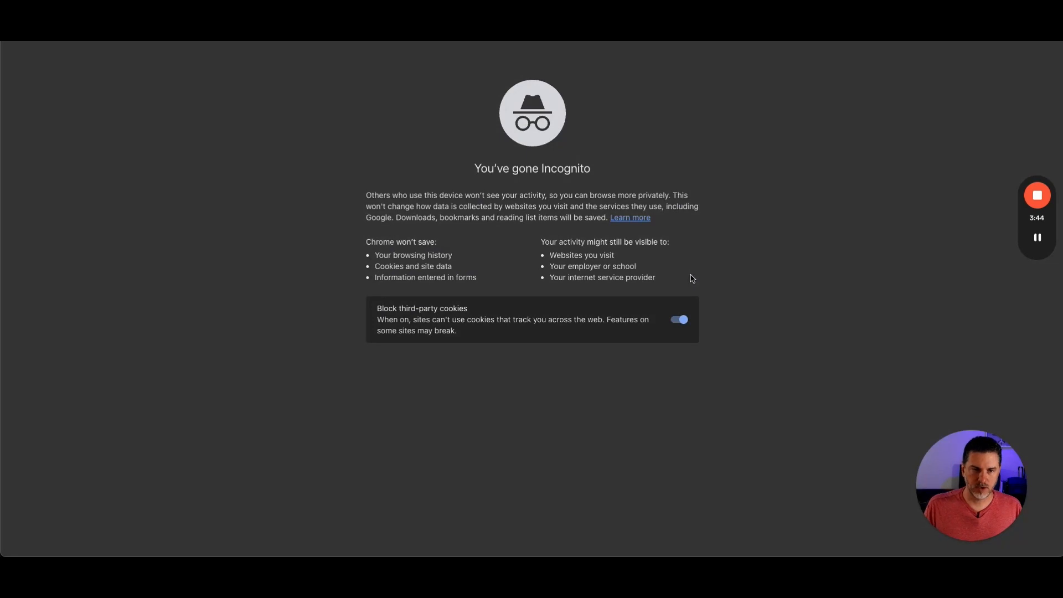
key("super+v")
key("Return")
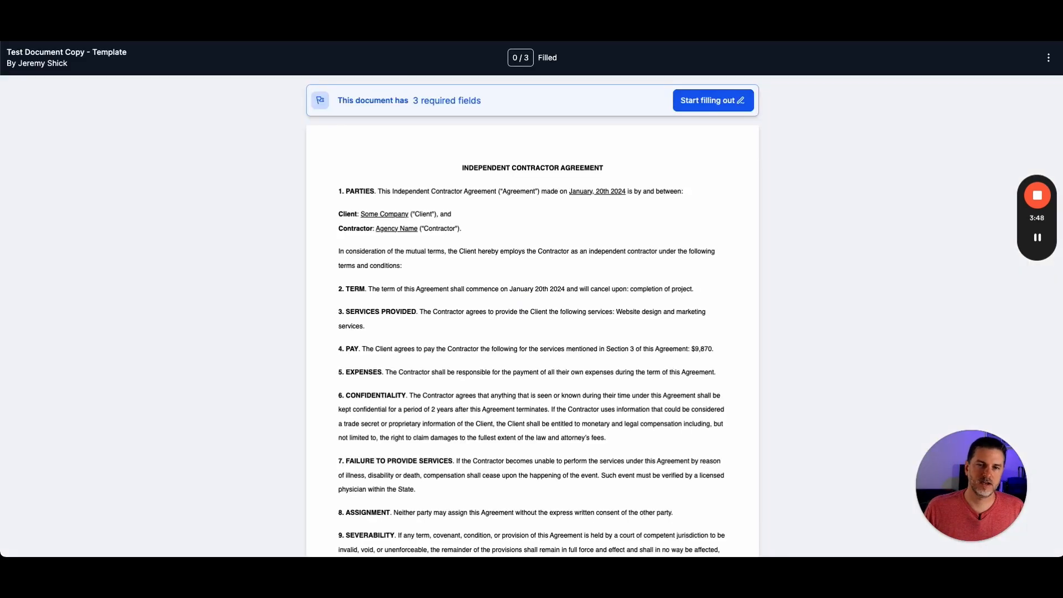
- Start filling out the shared document as the signer
scroll(348, 178, "down", 10)
scroll(150, 112, "up", 10)
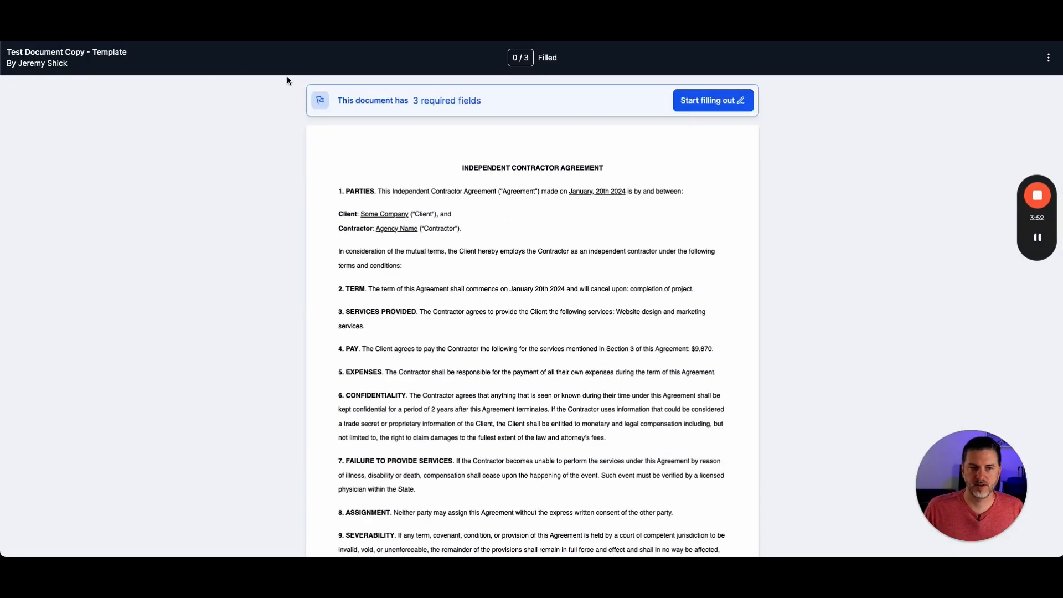
left_click(714, 101)
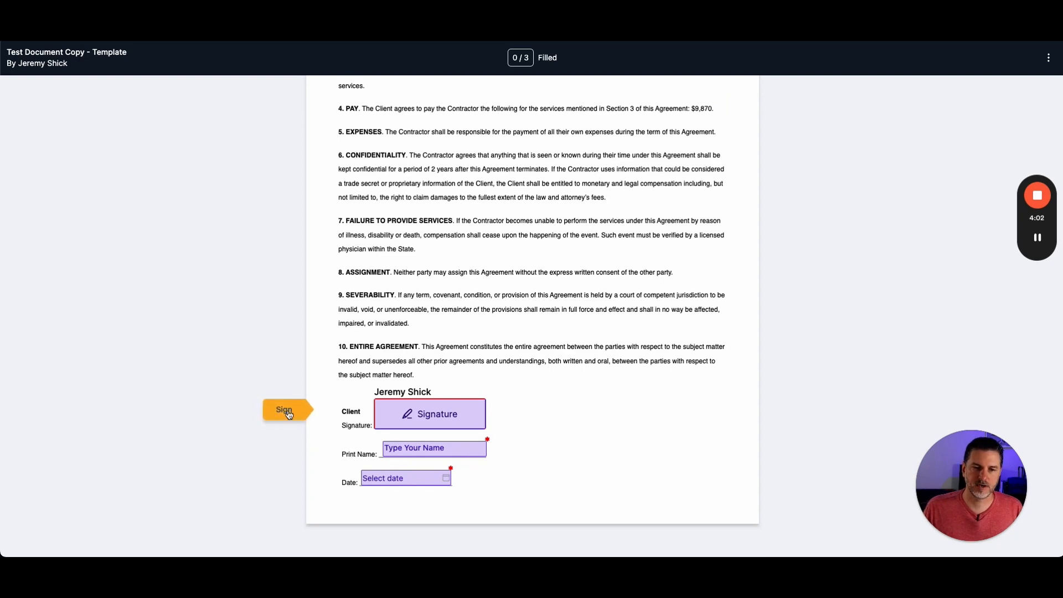
- Sign the signature field with a typed Aguafina Script signature in blue ink and accept
left_click(429, 411)
left_click(712, 232)
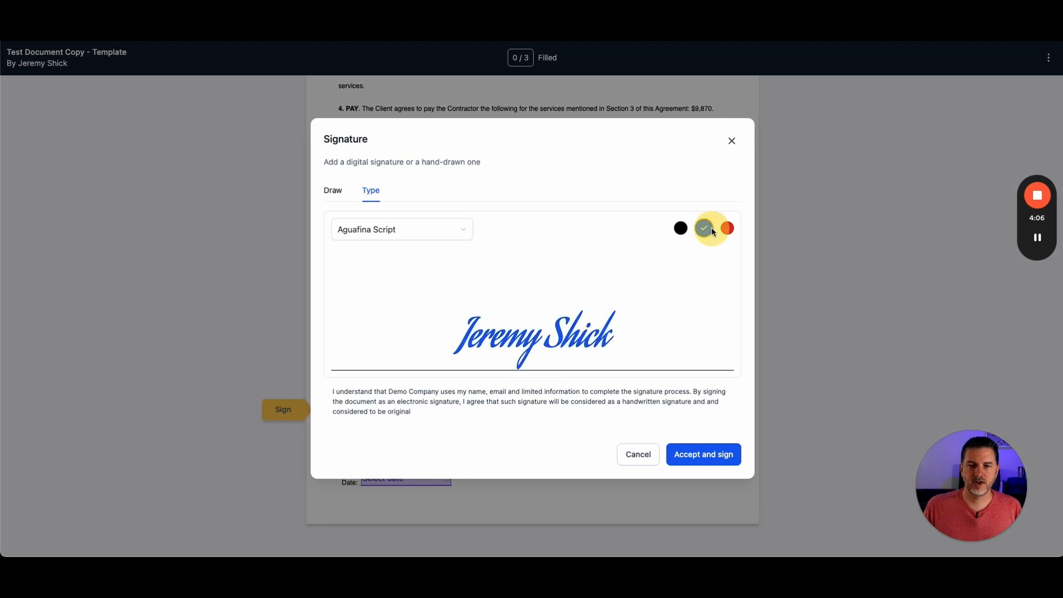
left_click(718, 458)
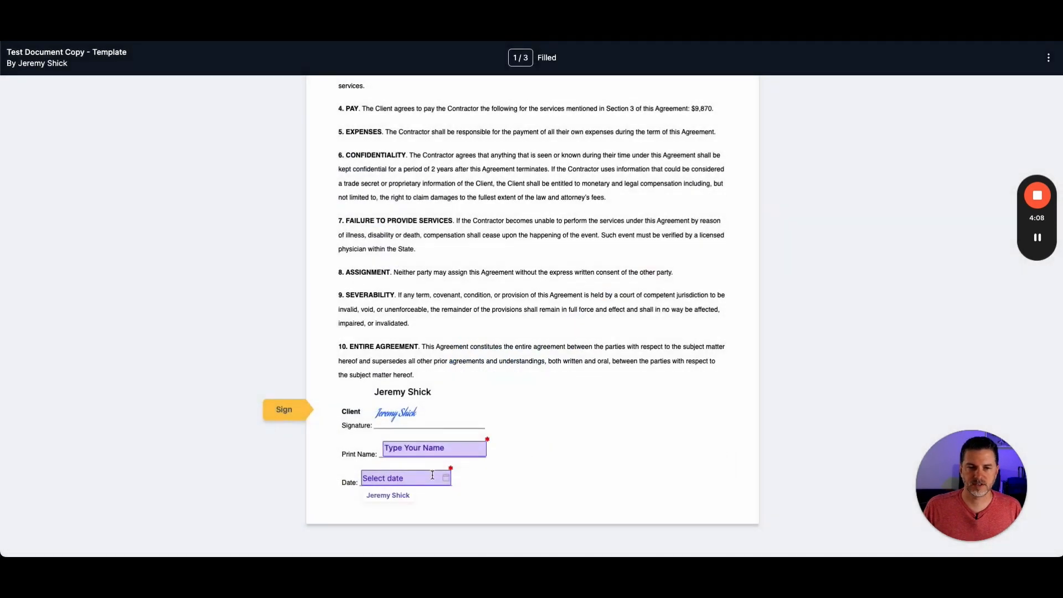
- Enter the signer's full name in the Print Name field and pick 8 March 2024 as the date
left_click(437, 450)
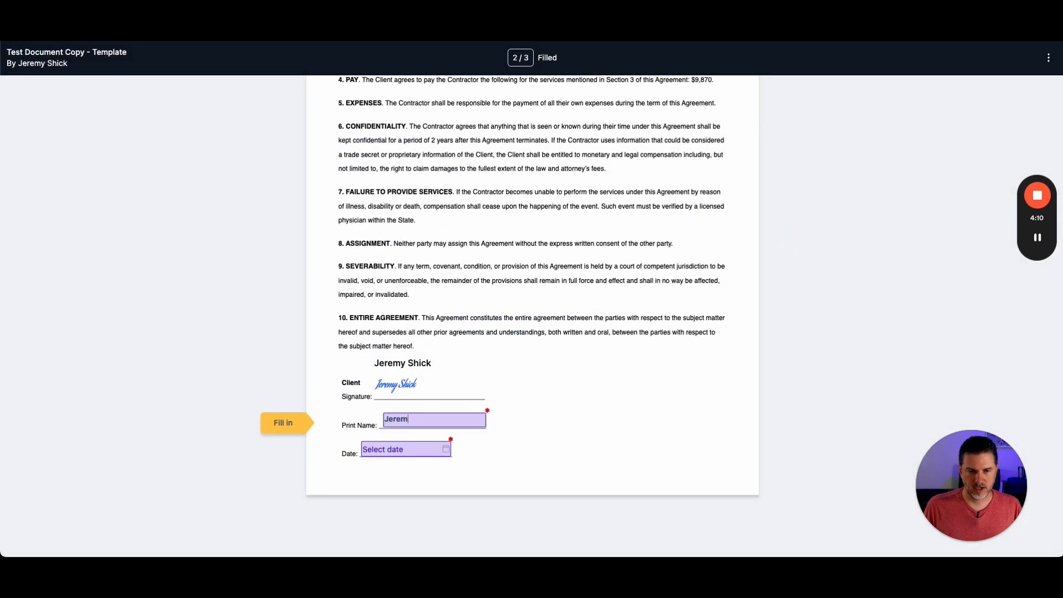
left_click(421, 452)
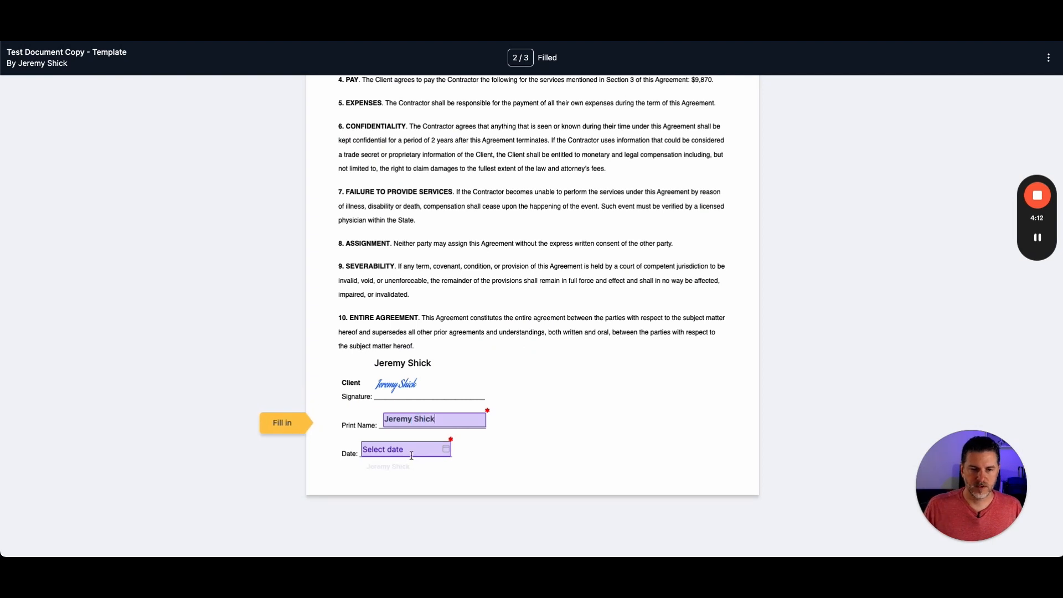
left_click(421, 451)
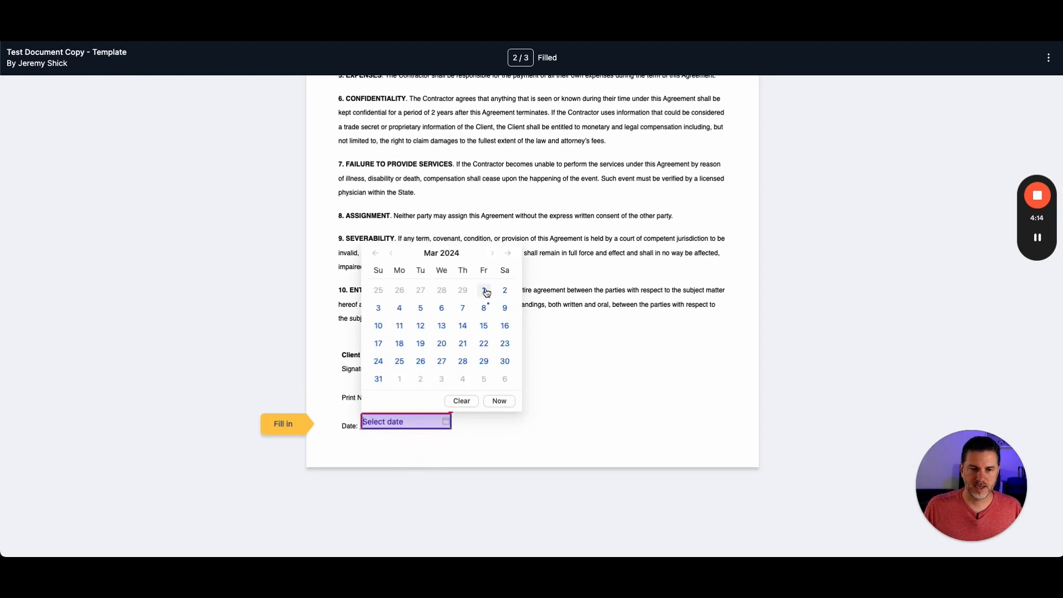
left_click(484, 308)
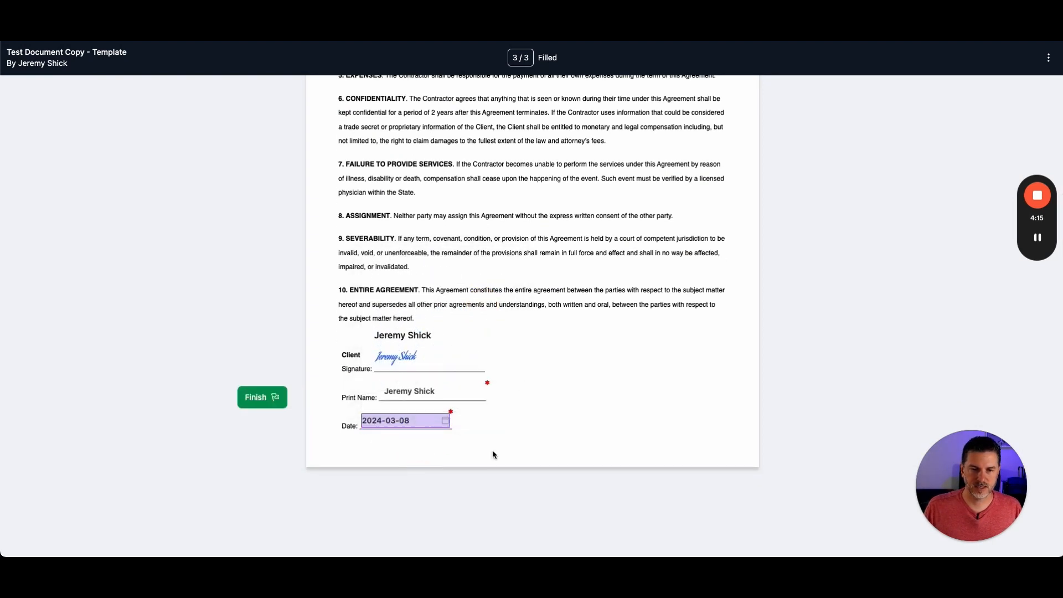
- Finish signing the document and download the signed copy as a PDF
left_click(263, 402)
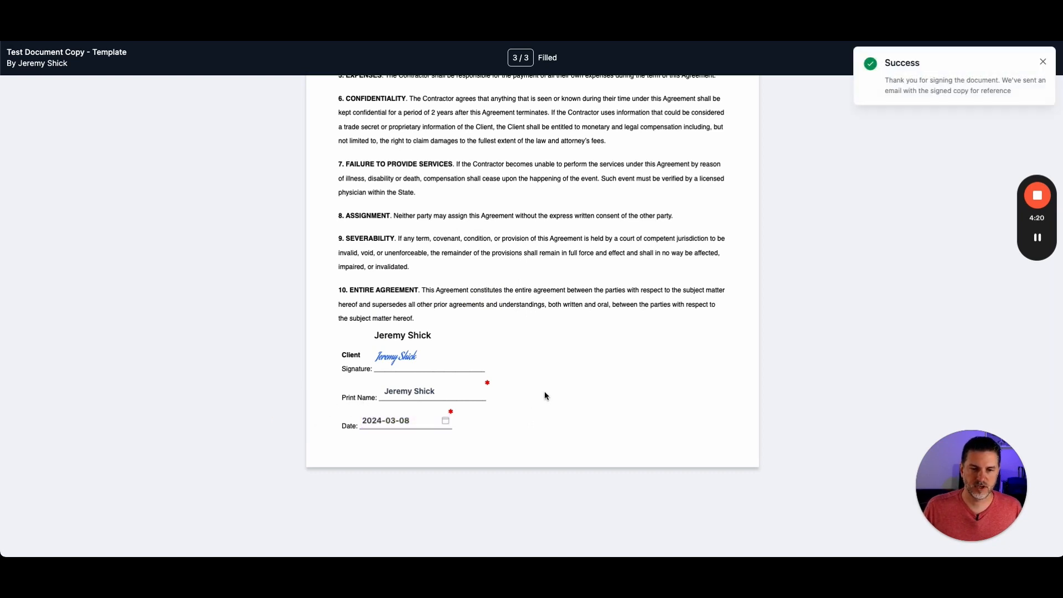
left_click(1045, 60)
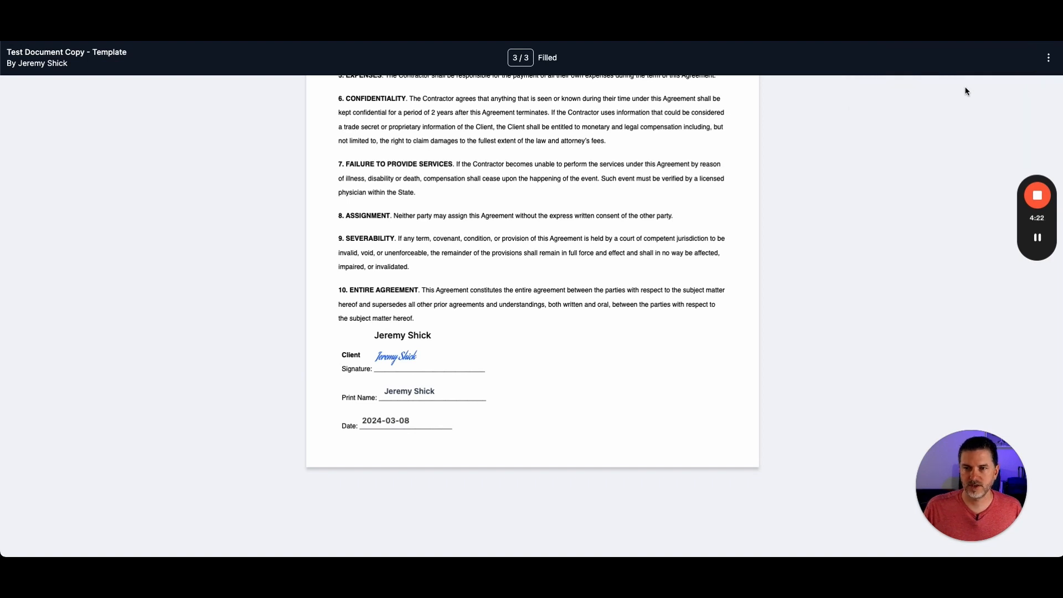
left_click(1048, 58)
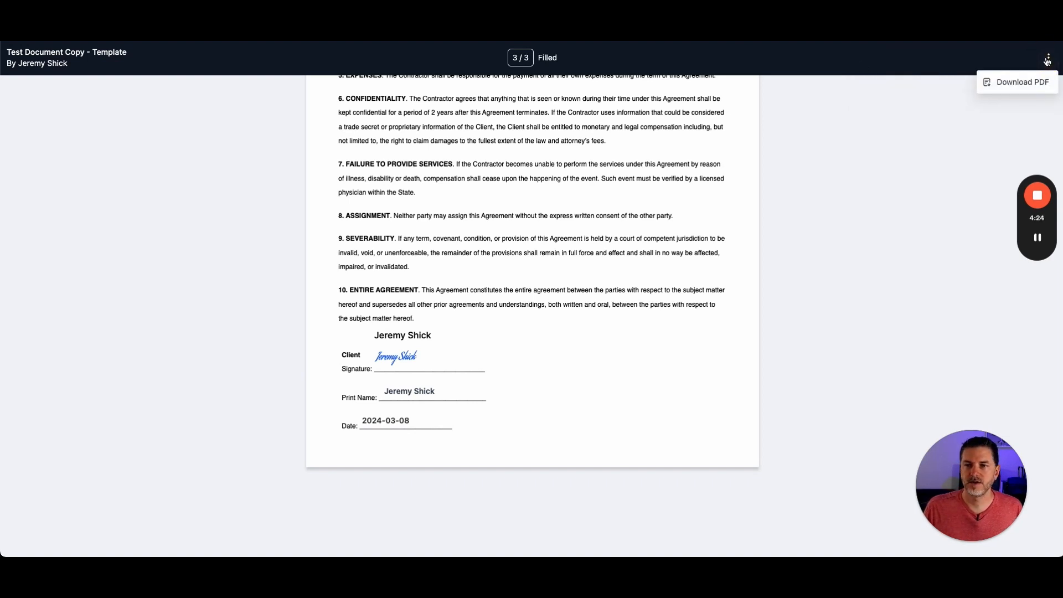
left_click(1024, 83)
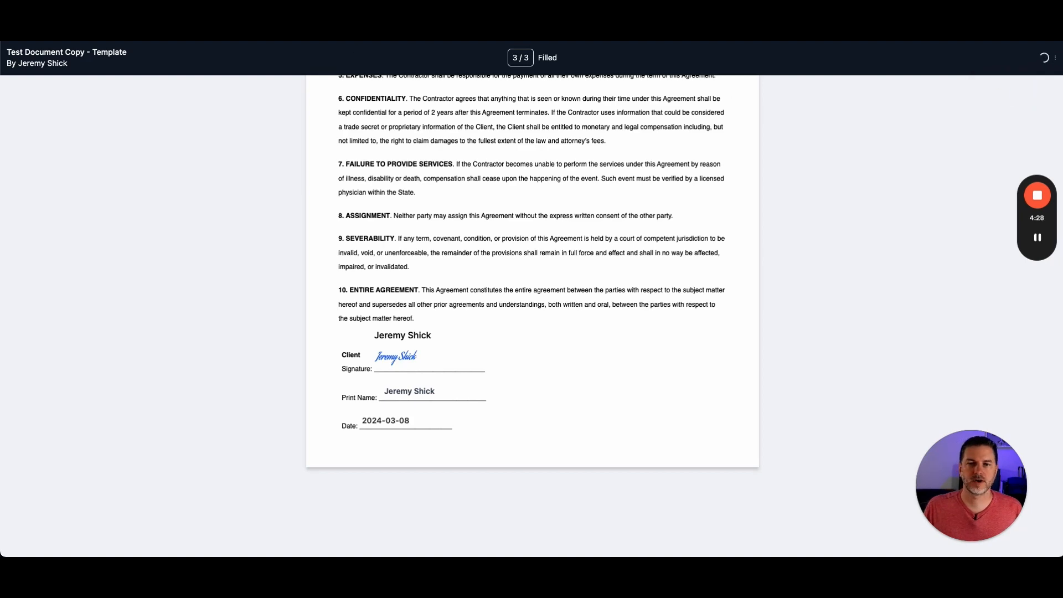
- Return to the editor, go back to Documents & Contracts, and start a new document by uploading a PDF
key("ctrl+shift+Tab")
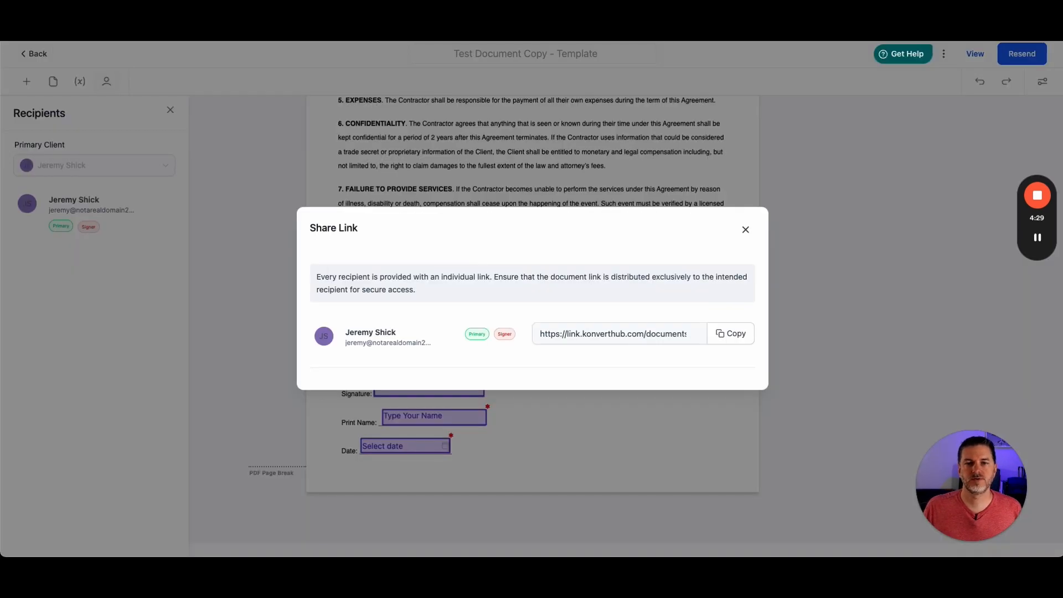
left_click(745, 229)
left_click(830, 189)
left_click(34, 54)
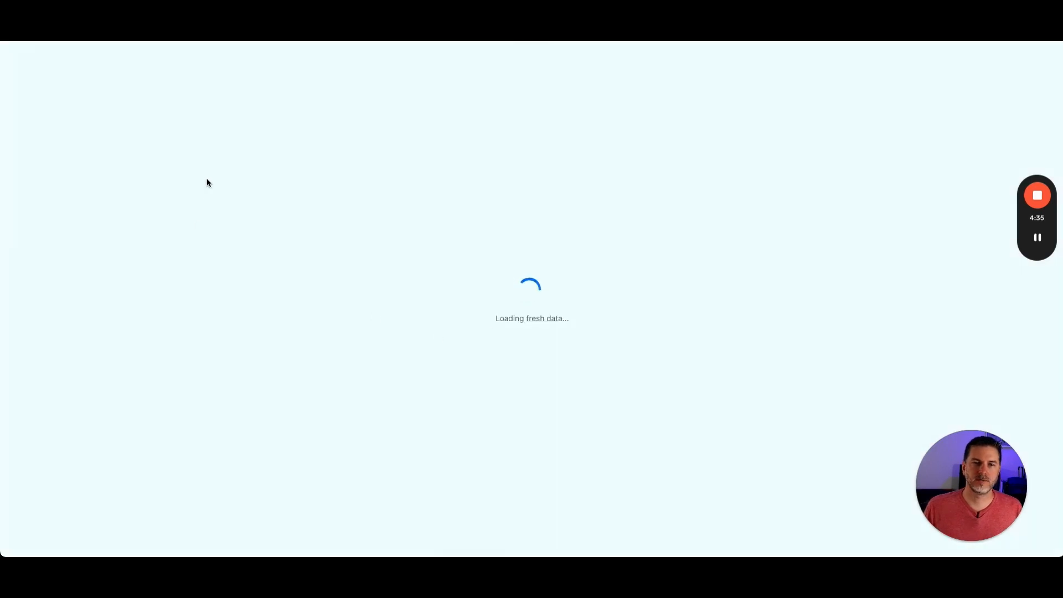
left_click(908, 130)
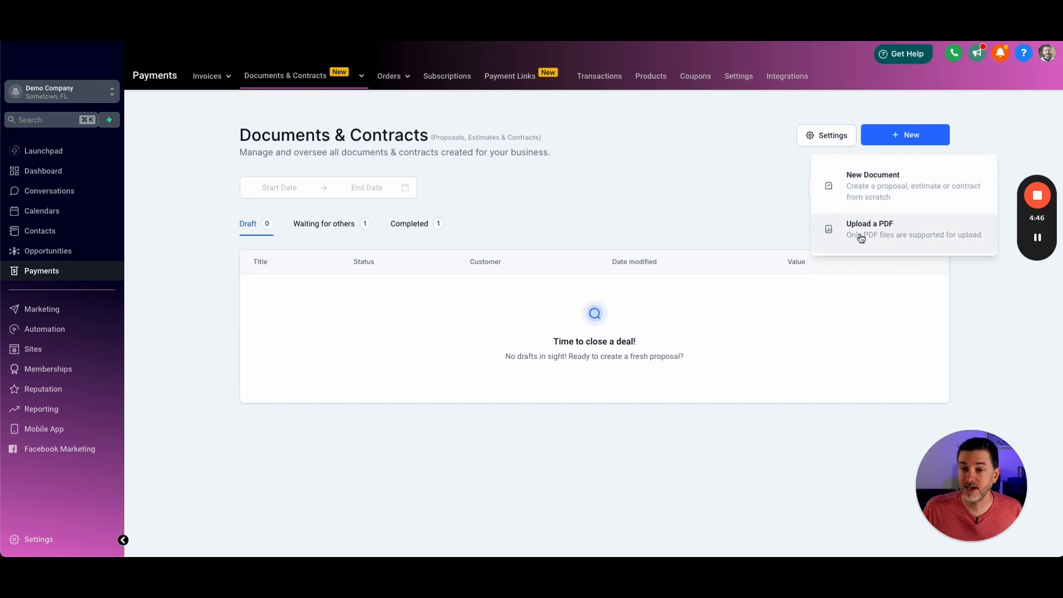
left_click(886, 230)
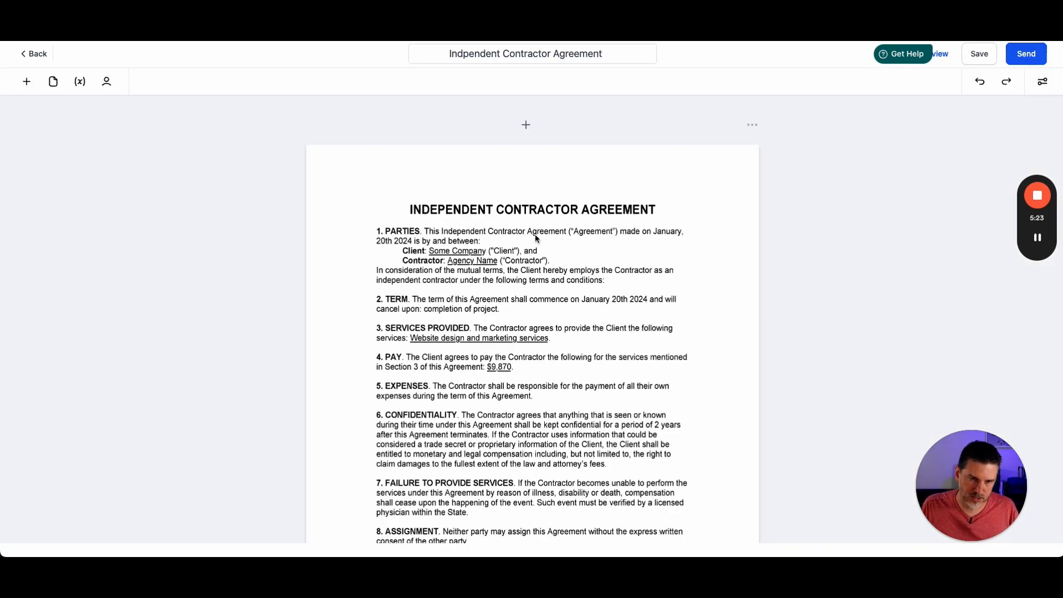
- Place a Signature field on the Client Signature line of the contractor agreement and resize it
left_click(107, 82)
scroll(532, 332, "down", 6)
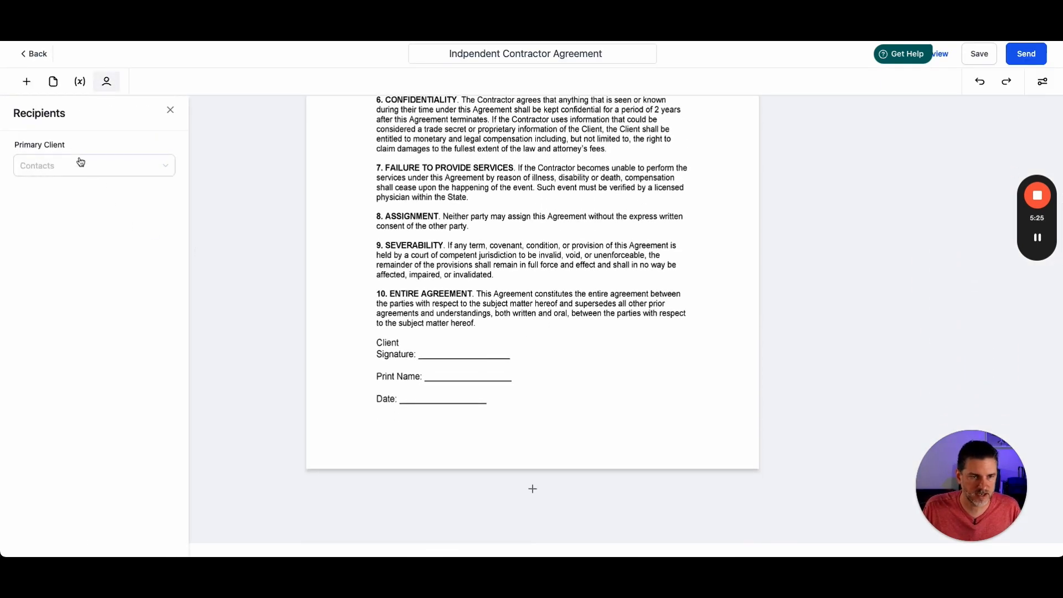
left_click(26, 81)
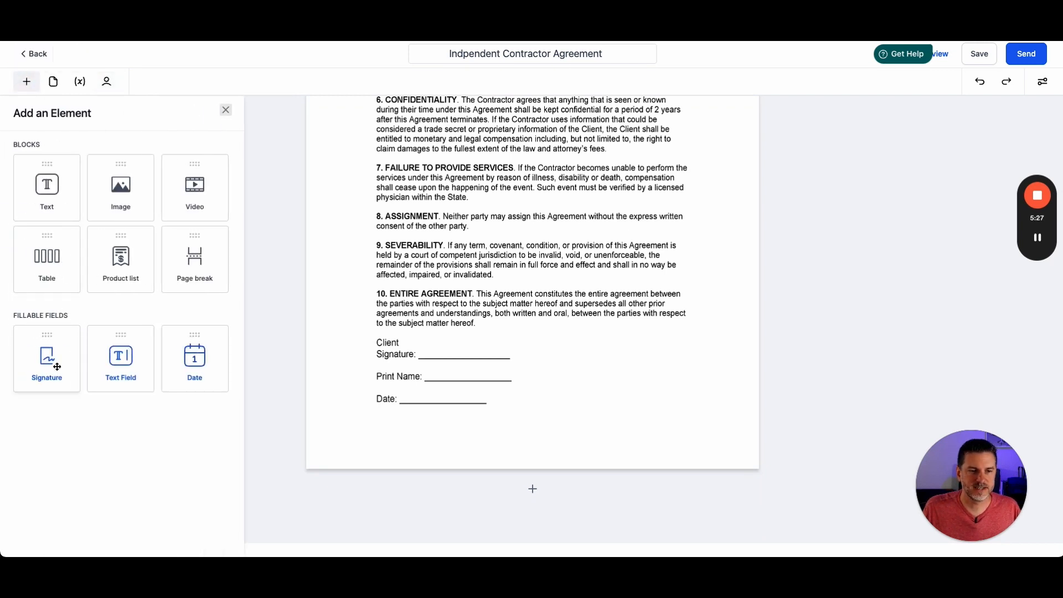
mouse_move(47, 357)
left_mouse_down()
mouse_move(456, 339)
mouse_move(444, 351)
left_mouse_up()
left_click_drag(524, 370, 510, 356)
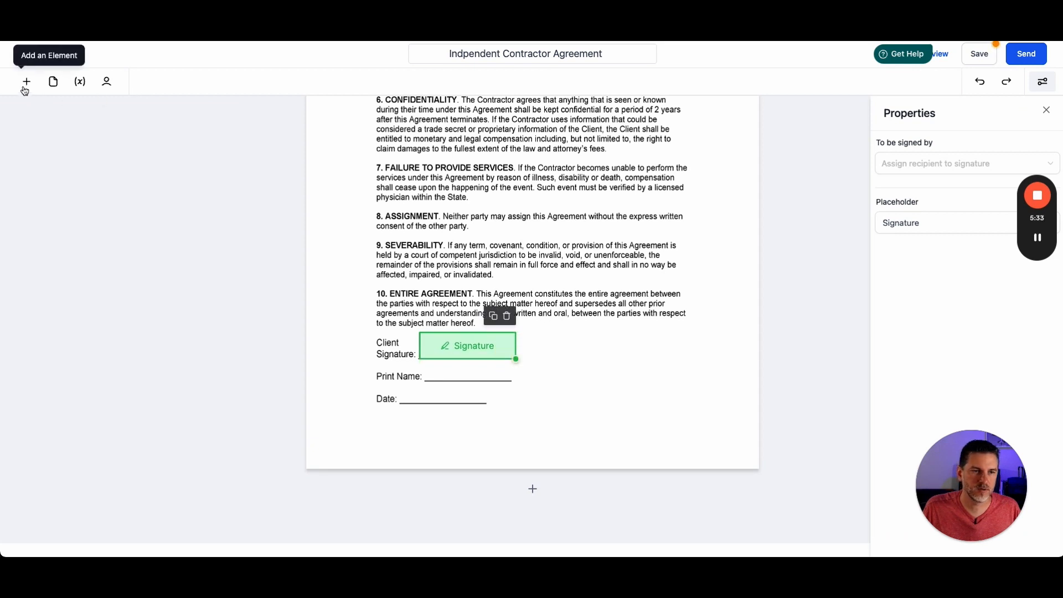
- Add a text field on the Print Name line with the placeholder Enter Your Name
left_click(26, 82)
left_click_drag(130, 332, 465, 376)
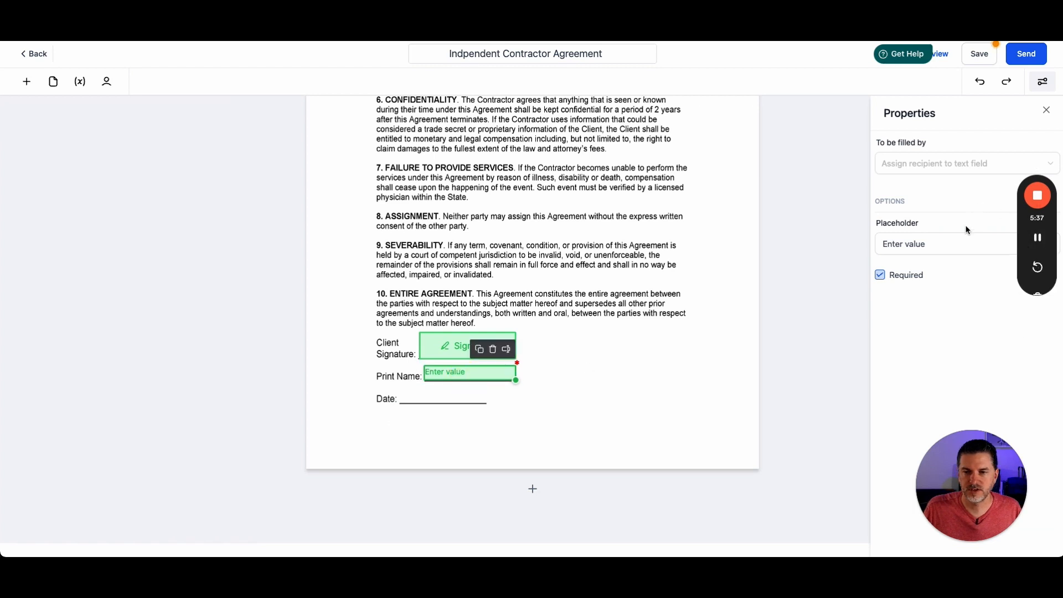
triple_click(901, 243)
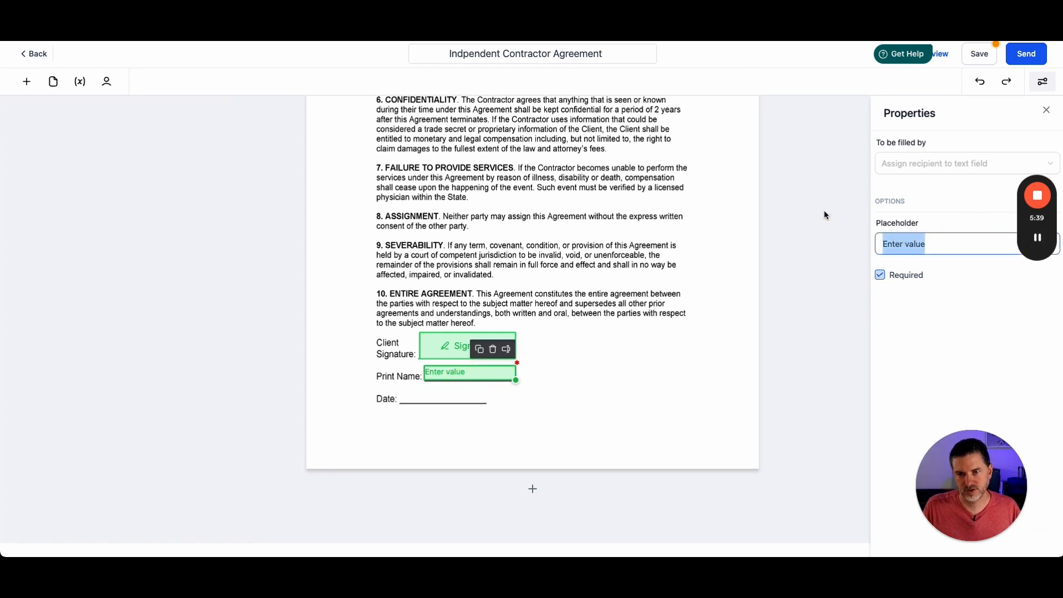
type("Enter")
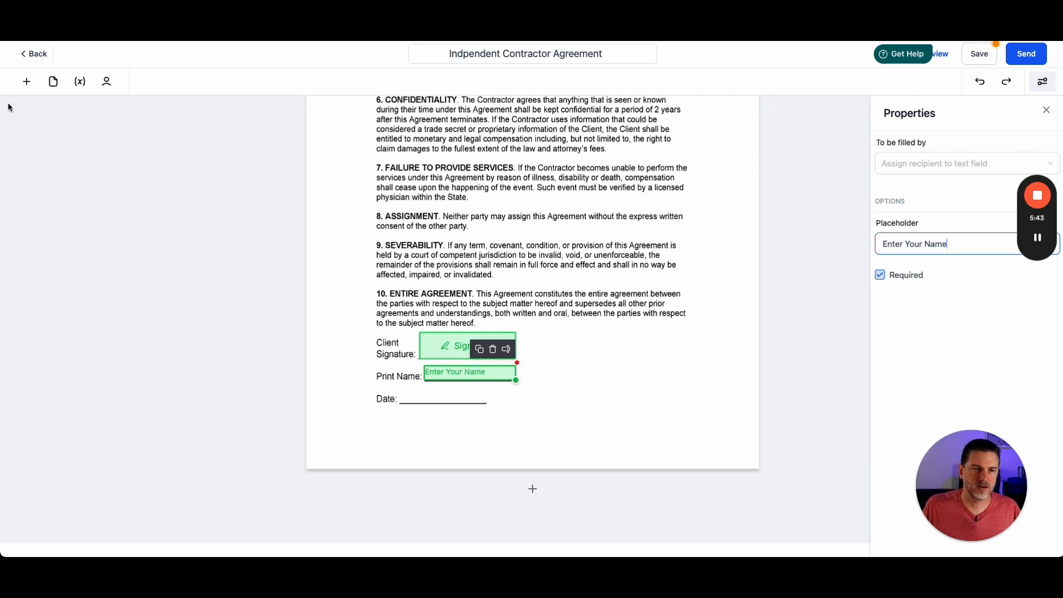
- Add a date field on the Date line
left_click(26, 81)
left_click_drag(195, 355, 435, 395)
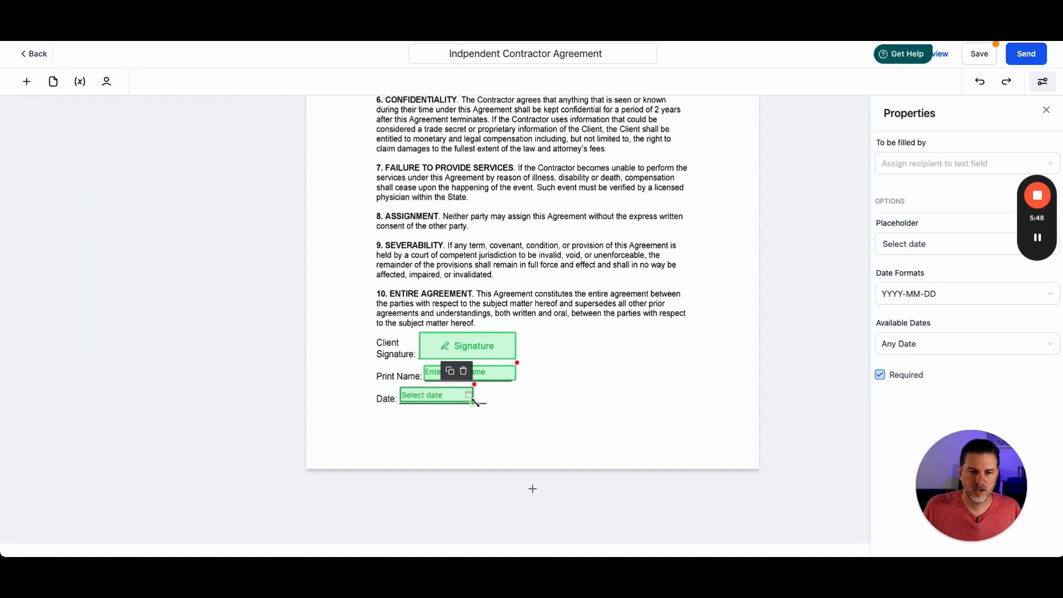
left_click(462, 346)
- Assign the contact as the document's primary client recipient and save the document
left_click(107, 81)
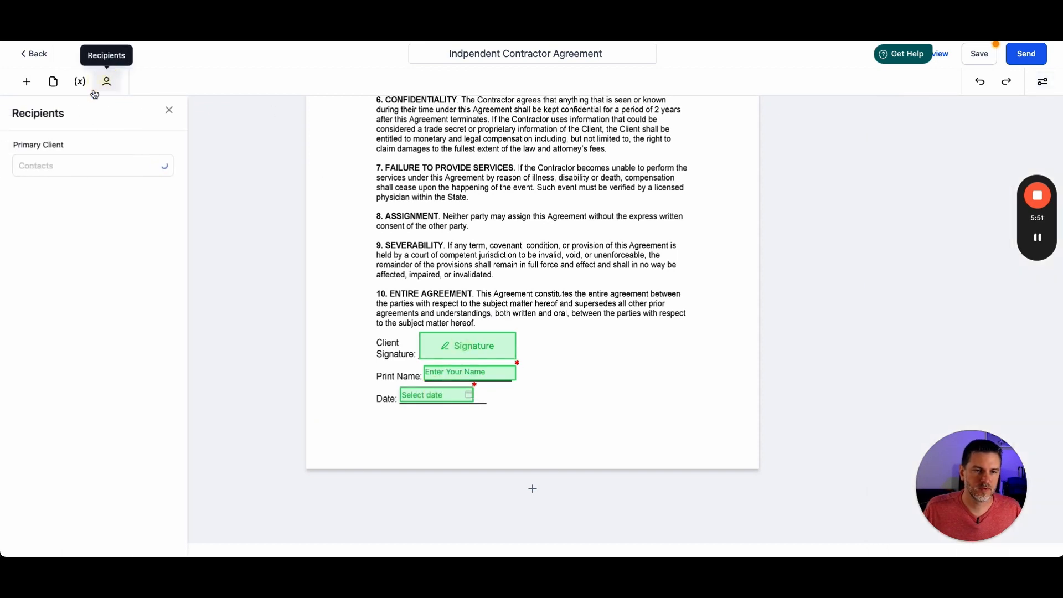
left_click(136, 172)
left_click(102, 195)
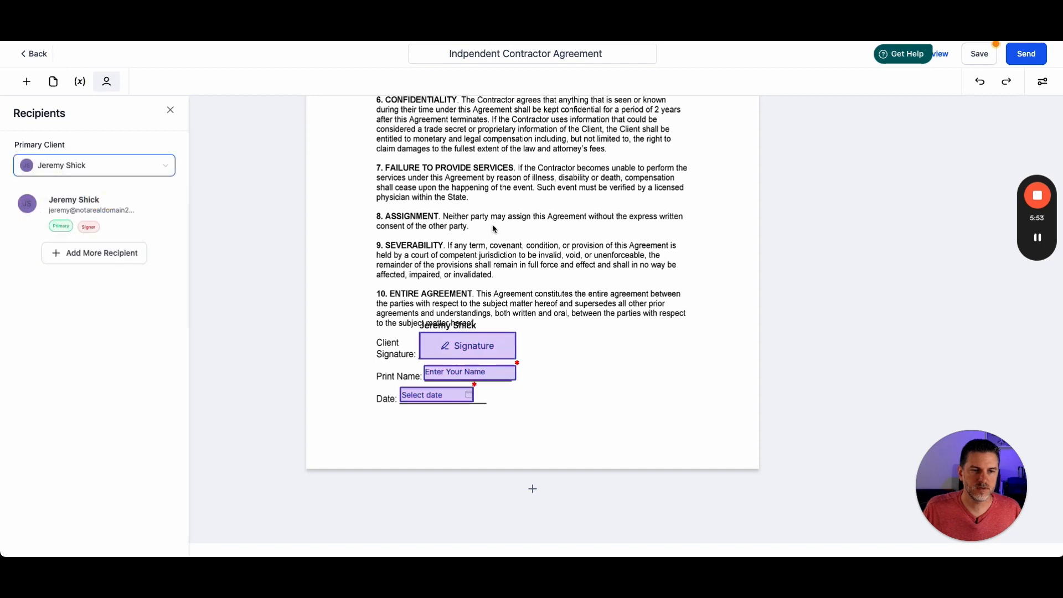
left_click(631, 281)
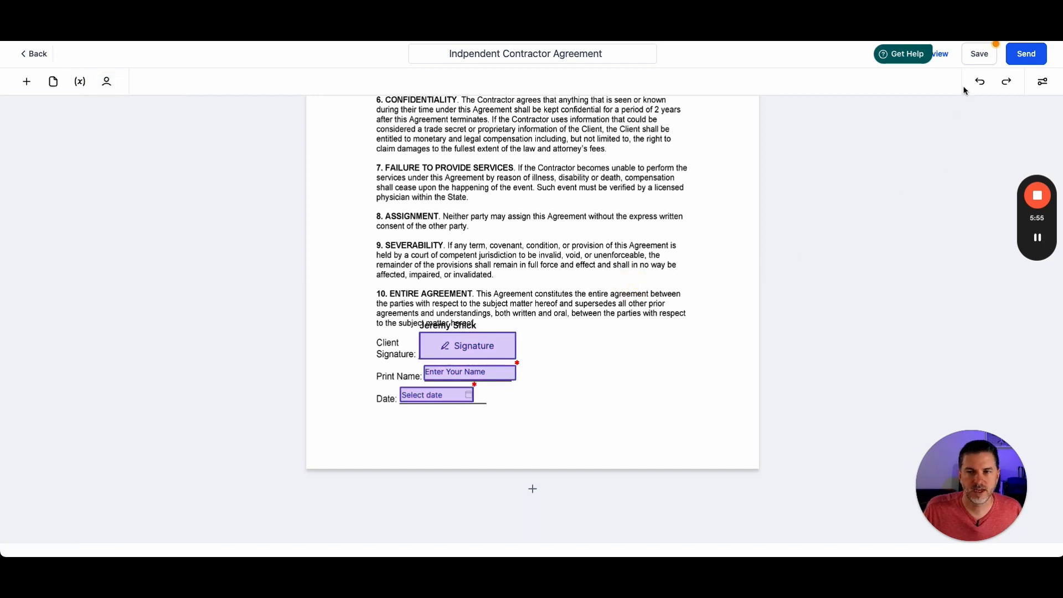
left_click(979, 54)
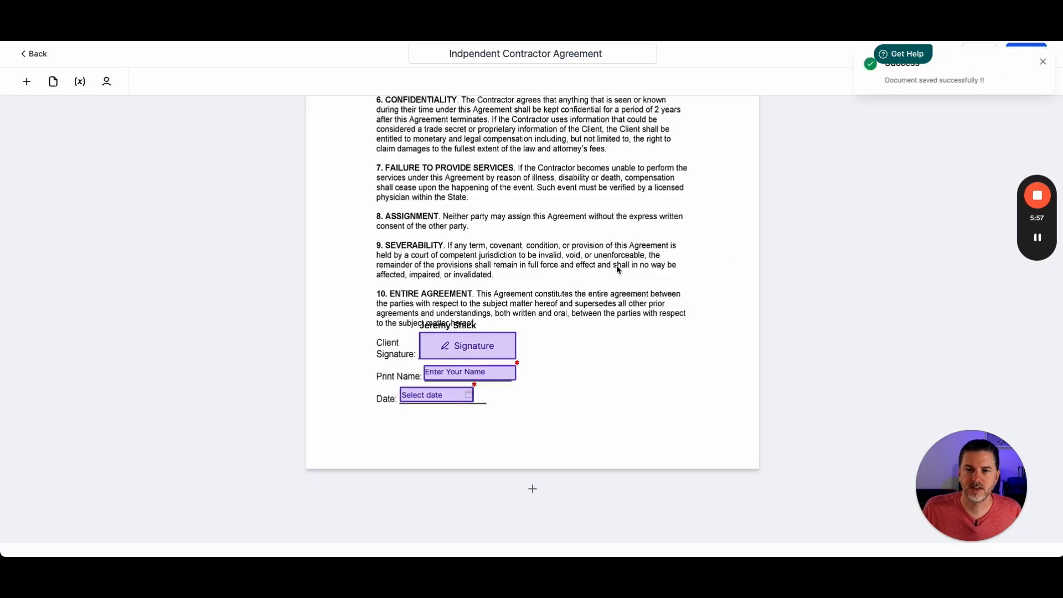
left_click(1044, 63)
- Send the document by share link, generating the links and copying the recipient link
left_click(1026, 53)
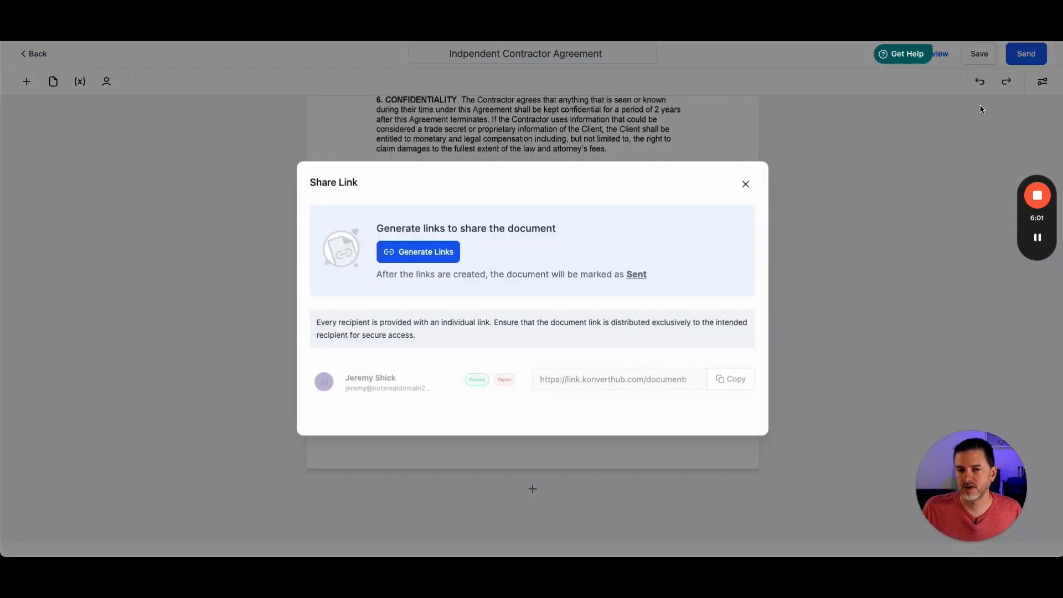
left_click(421, 252)
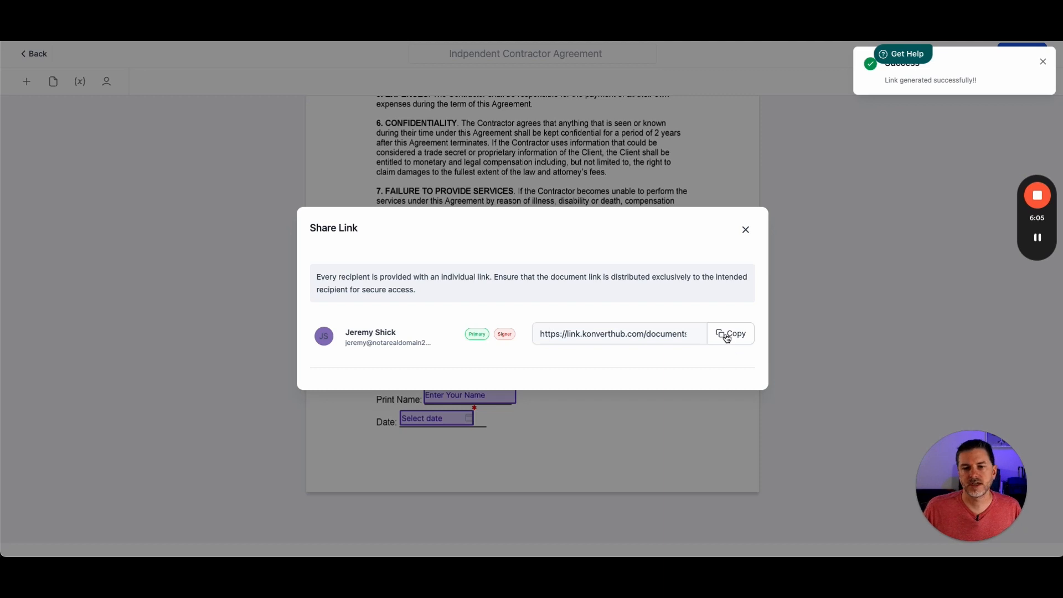
left_click(727, 335)
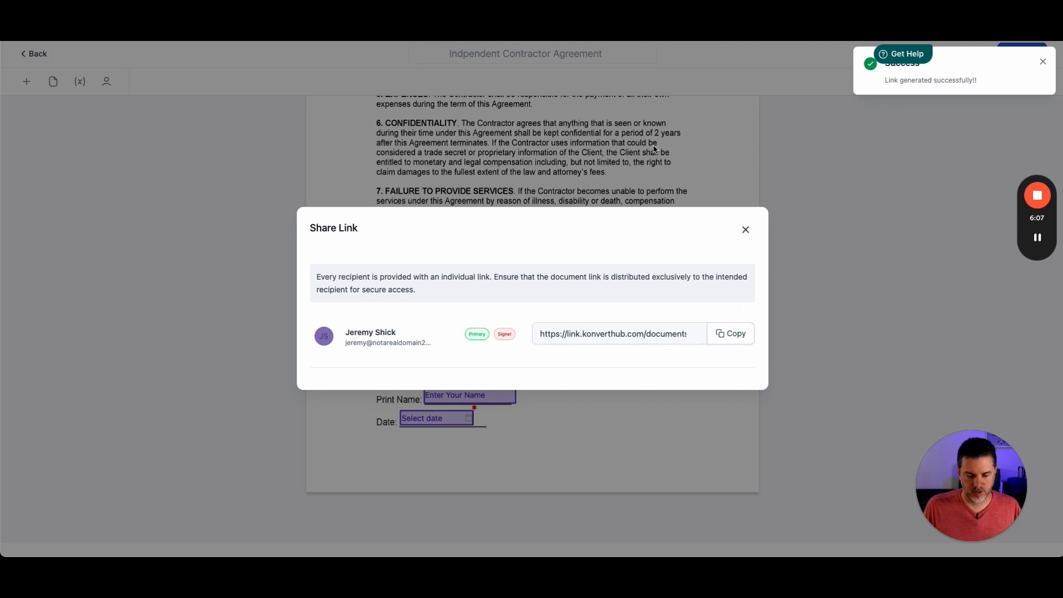
- Open the copied link in a new incognito window and start filling out the document
key("super+shift+n")
key("super+v")
key("Return")
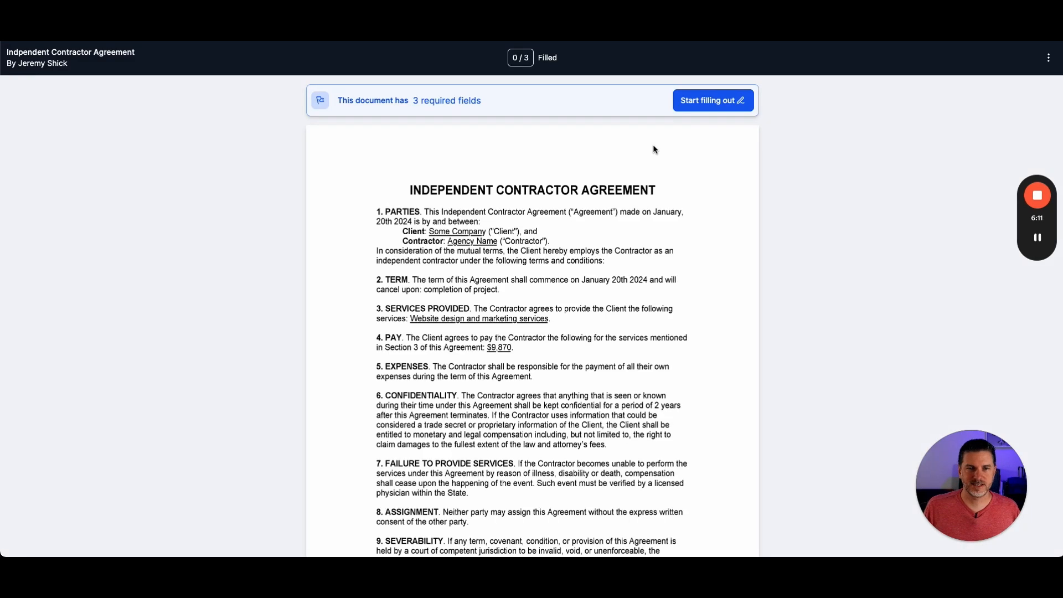
scroll(620, 261, "down", 4)
scroll(619, 317, "up", 4)
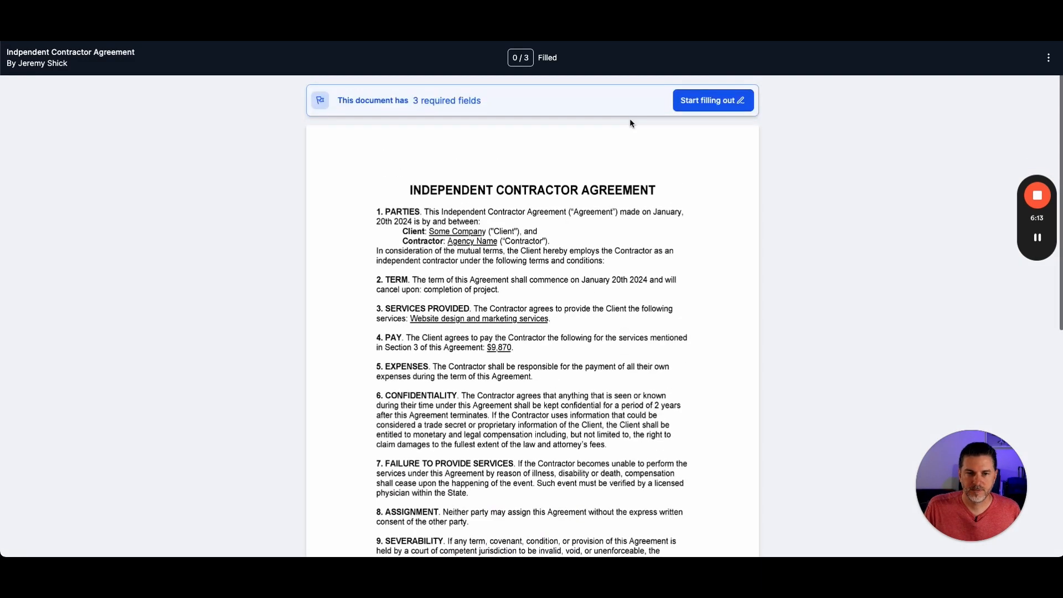
left_click(714, 105)
- Sign with the typed Aguafina Script signature in blue ink and enter the signer's full name
left_click(459, 416)
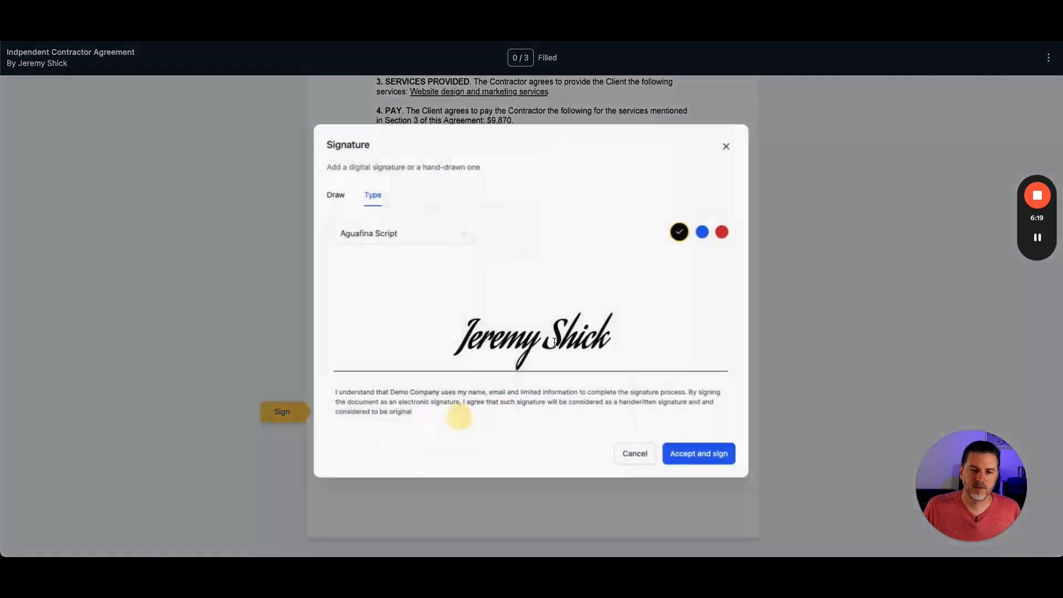
left_click(703, 229)
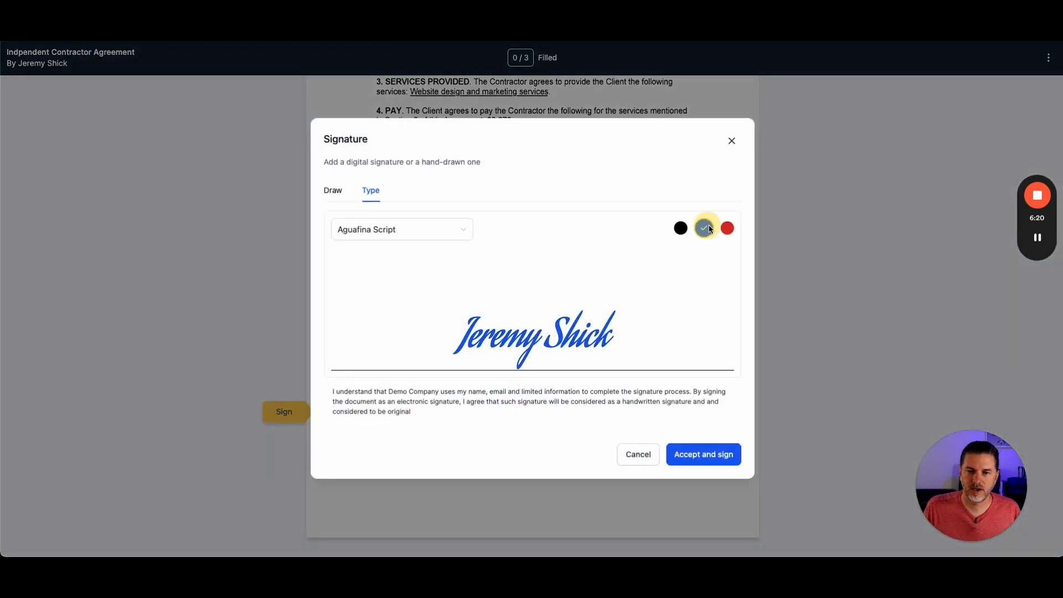
left_click(712, 462)
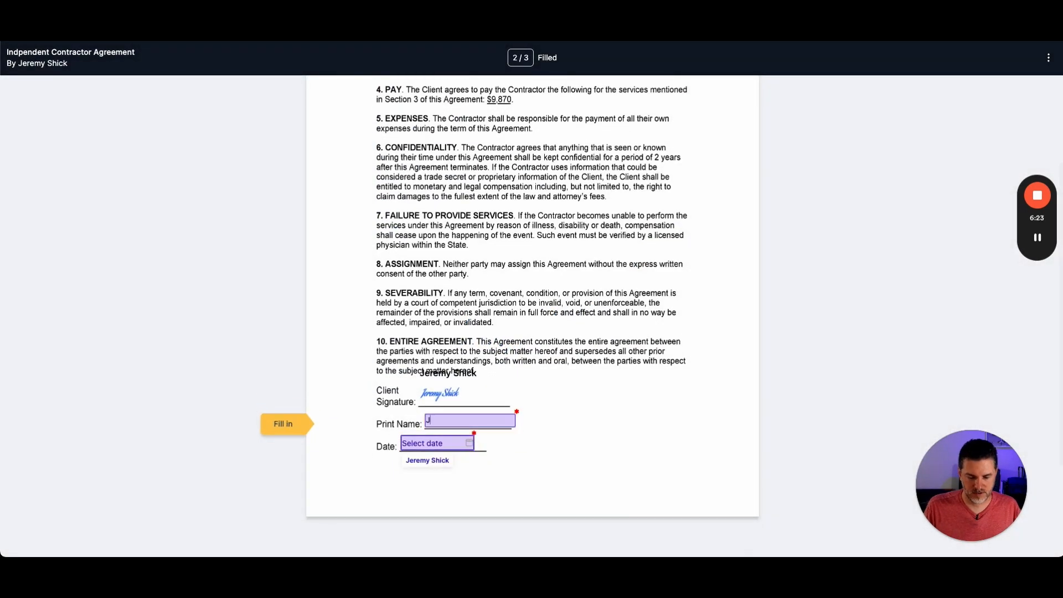
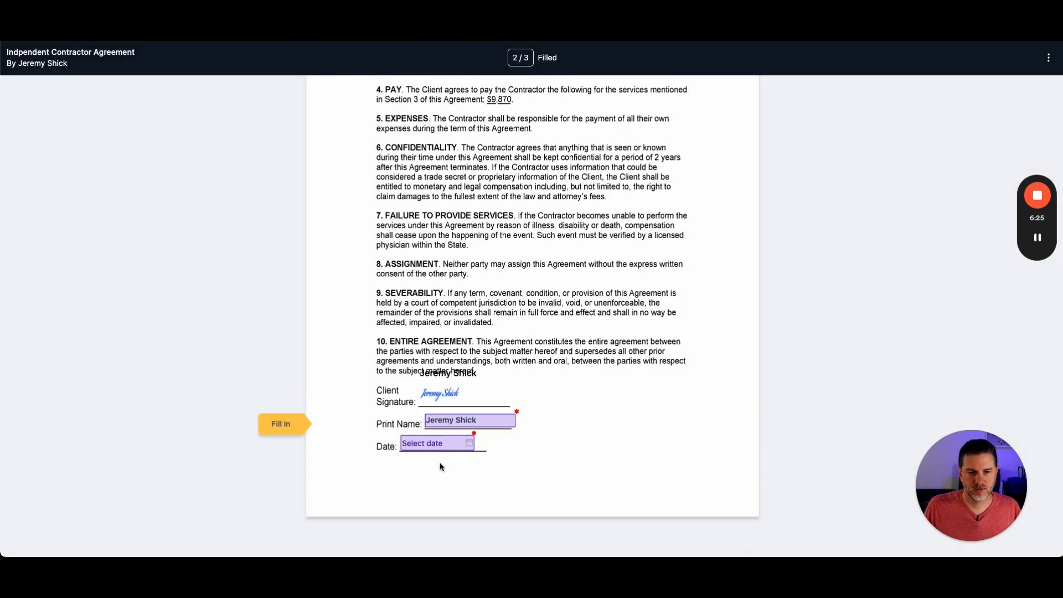
- Pick 1 March 2024 as the date and finish signing the document
left_click(439, 444)
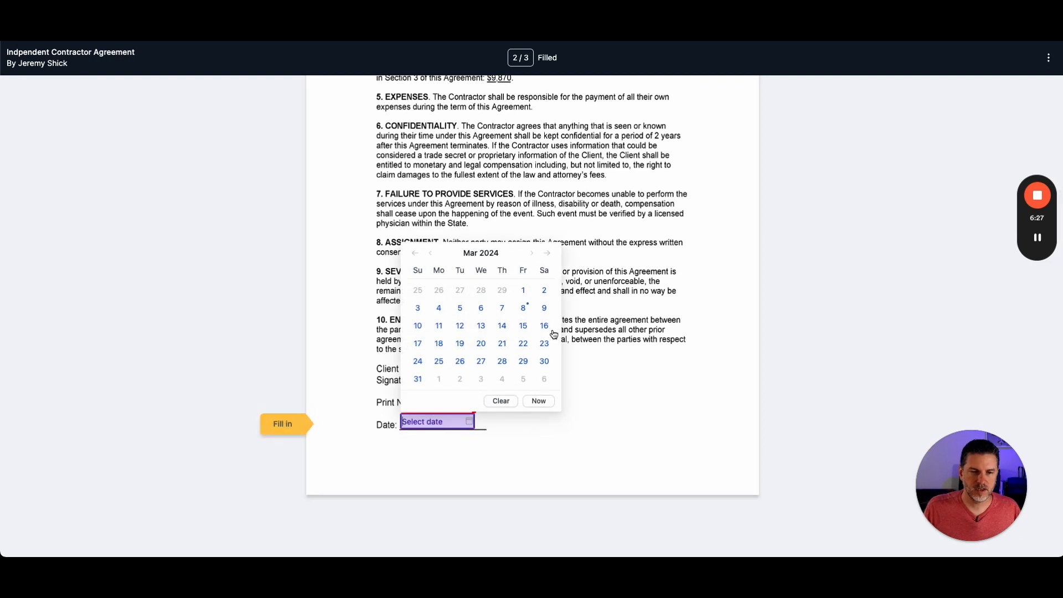
left_click(522, 309)
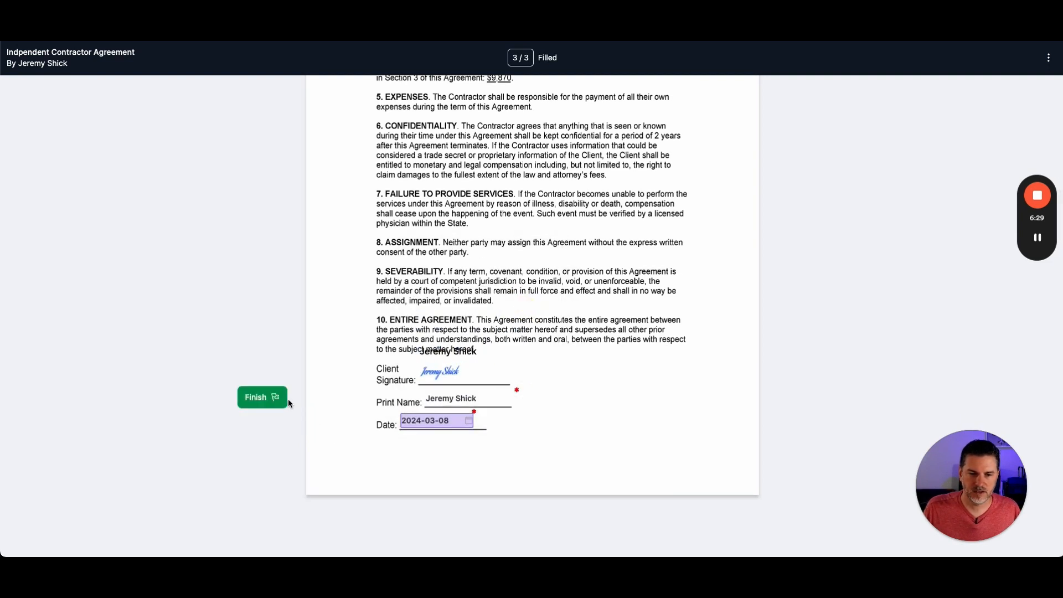
left_click(266, 400)
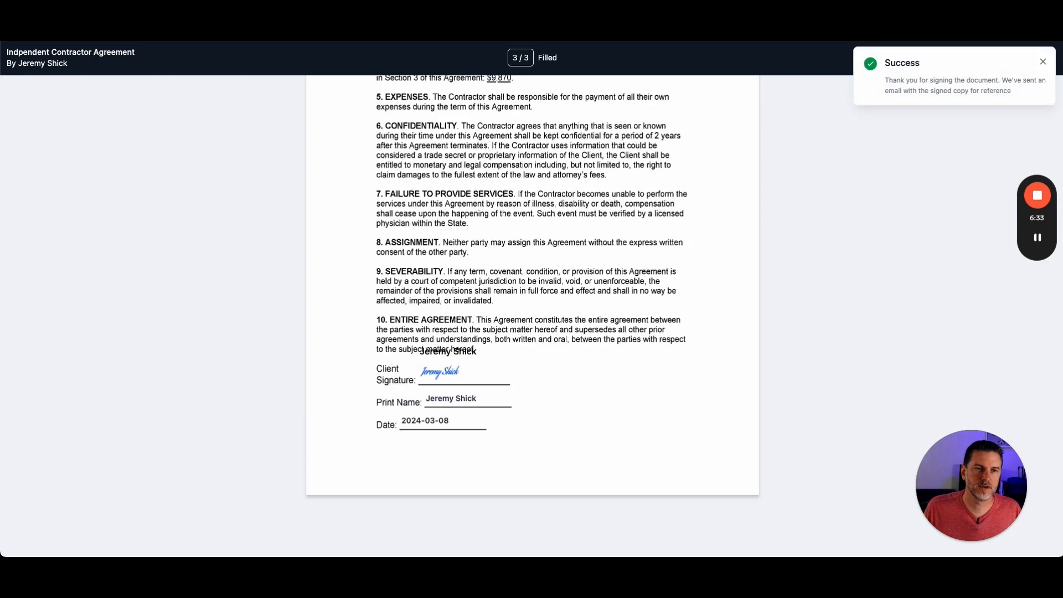
- Close the signer window and set the date field's format to MM-DD-YYYY in the editor
key("super+w")
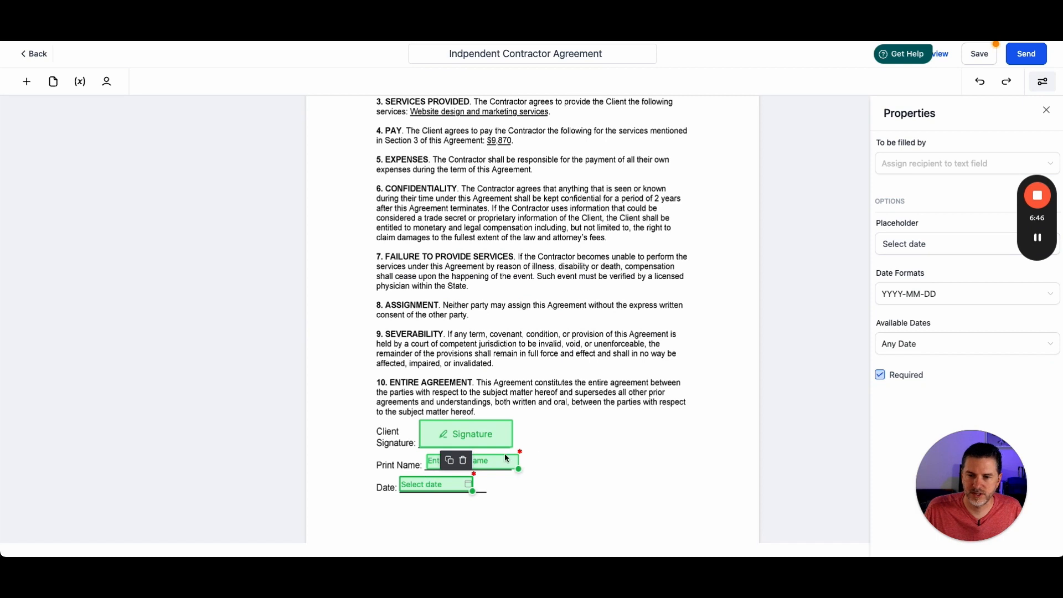
left_click(922, 294)
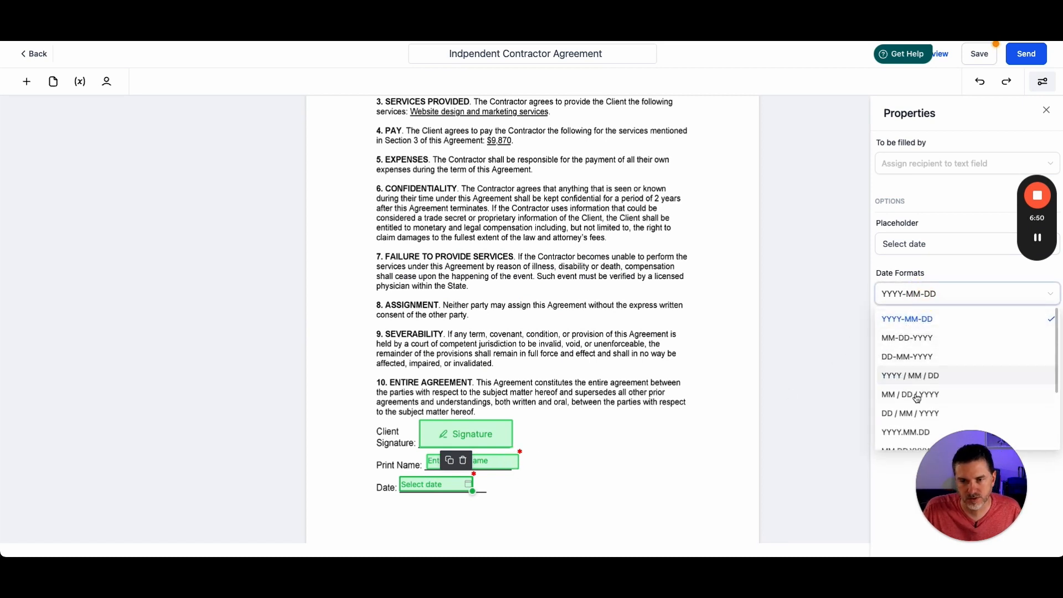
left_click(901, 338)
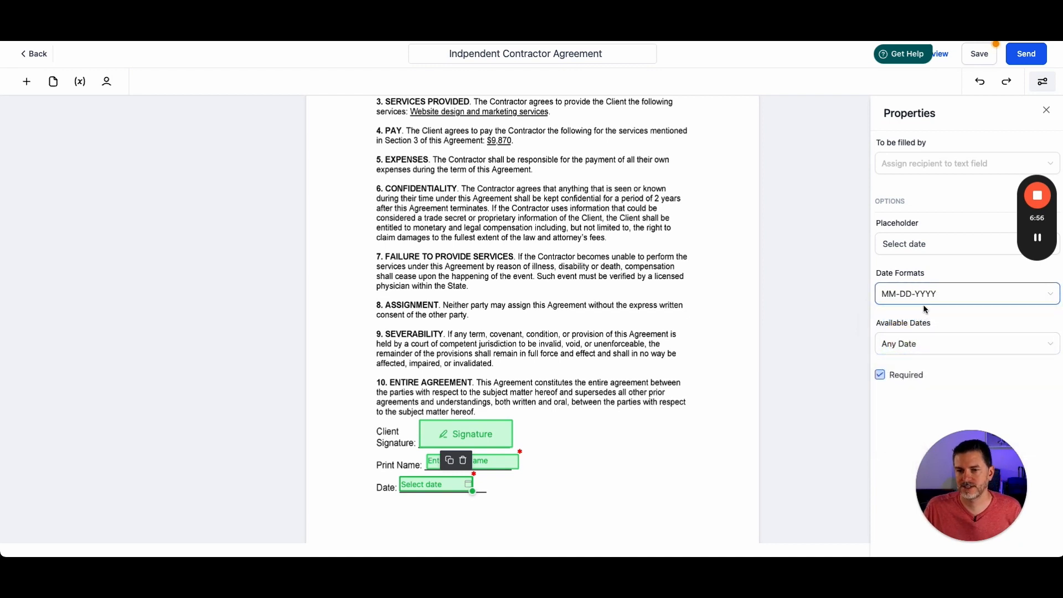
left_click(959, 303)
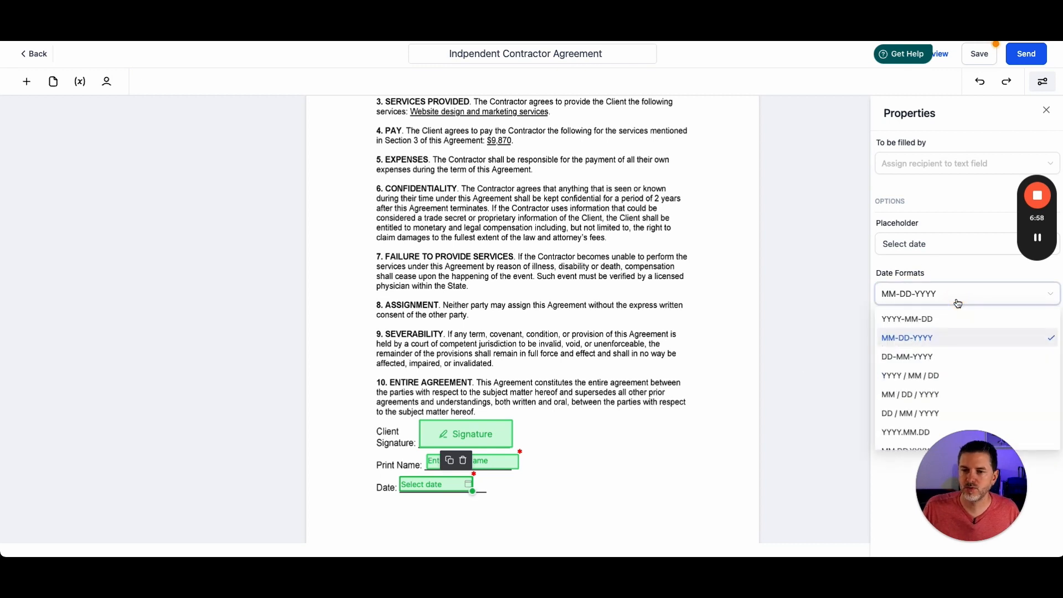
left_click(804, 330)
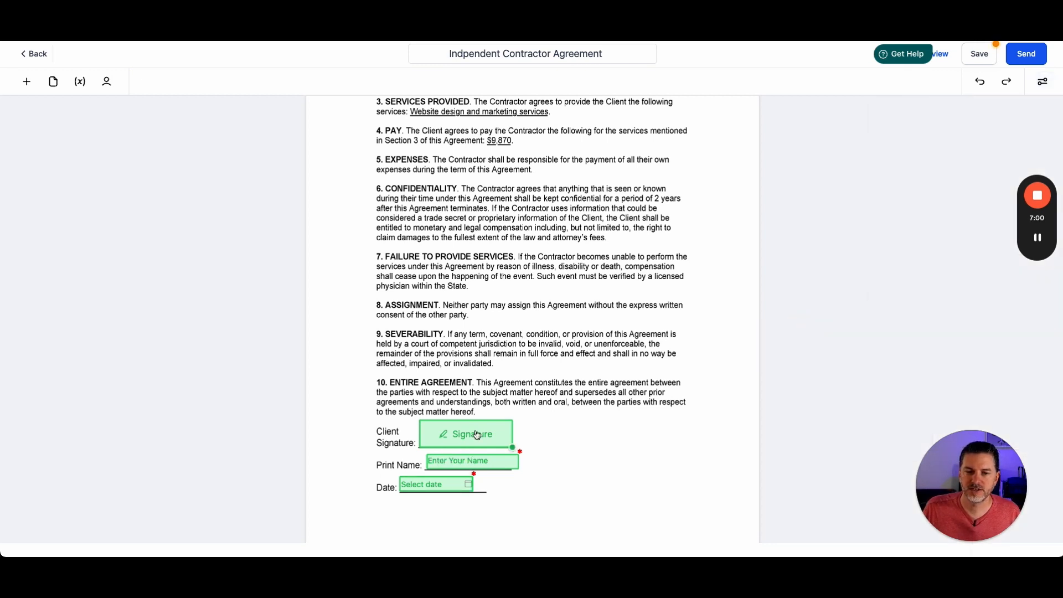